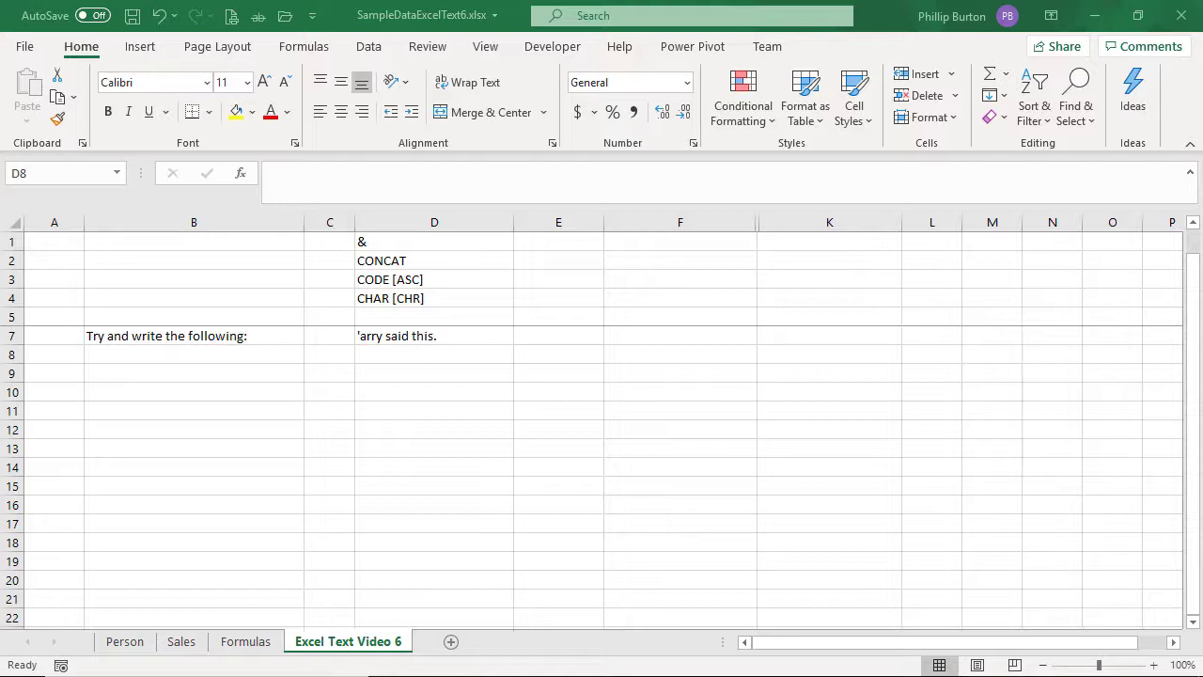
Step: Enter 'arry said this. in cell D9, starting with a single apostrophe
{"action": "left_click", "coordinate": [385, 355]}
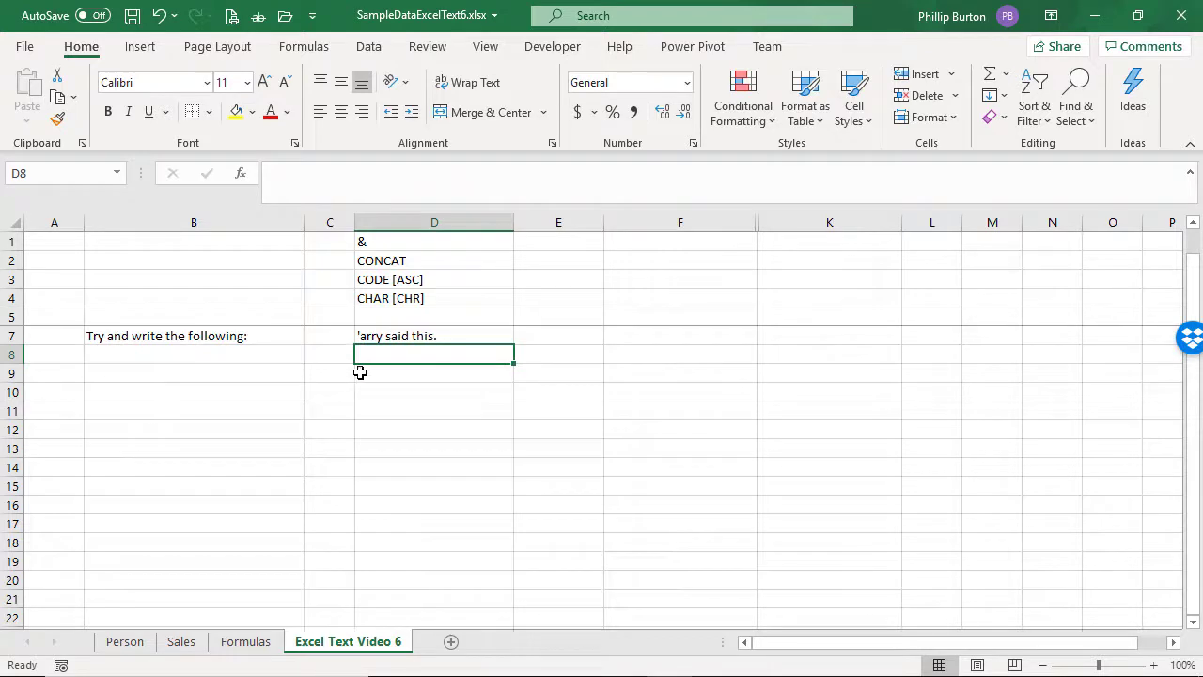
{"action": "left_click", "coordinate": [365, 372]}
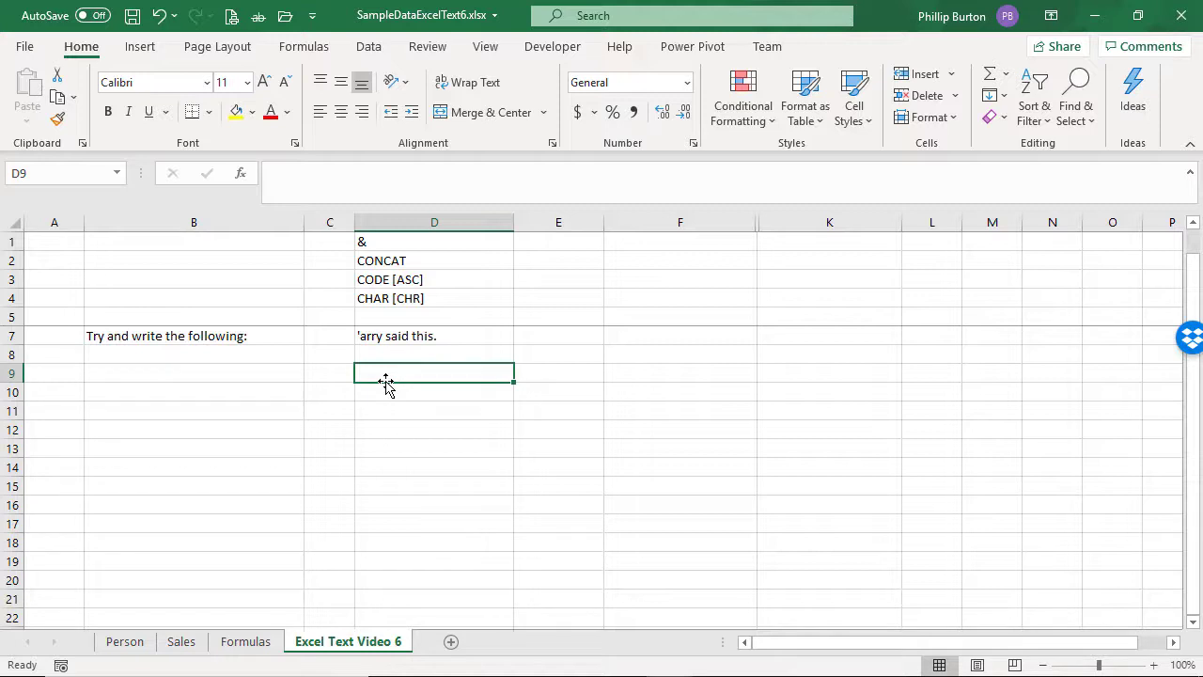
{"action": "left_click", "coordinate": [400, 336]}
{"action": "left_click", "coordinate": [419, 355]}
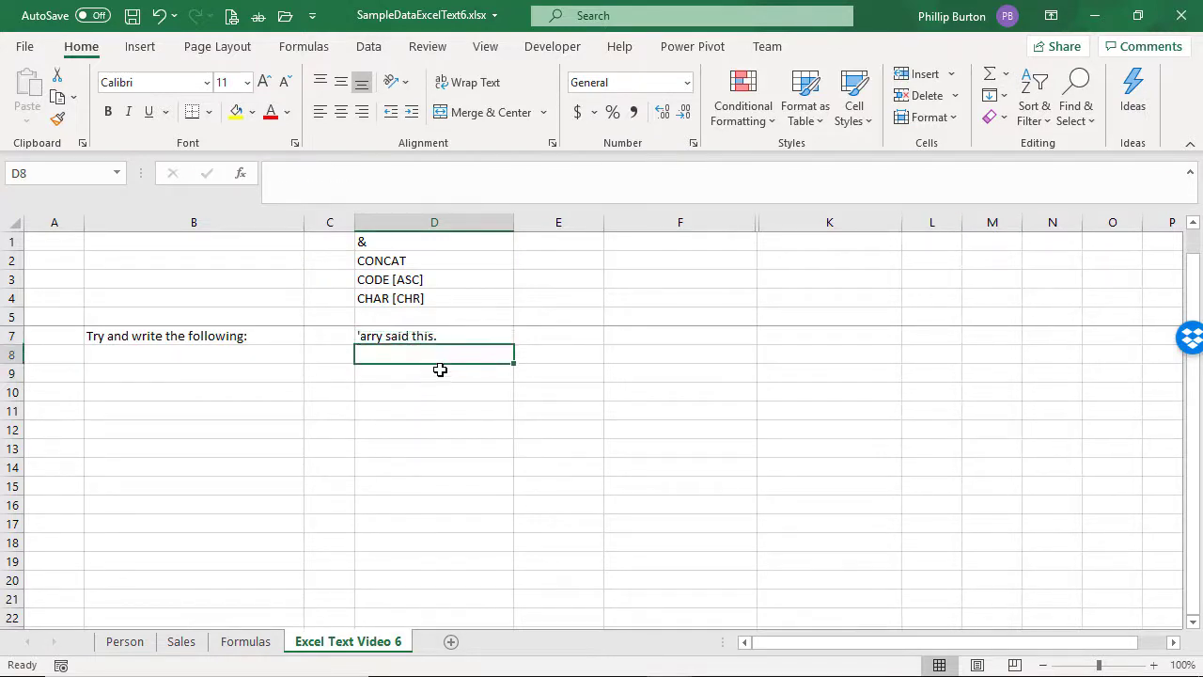
{"action": "left_click", "coordinate": [425, 374]}
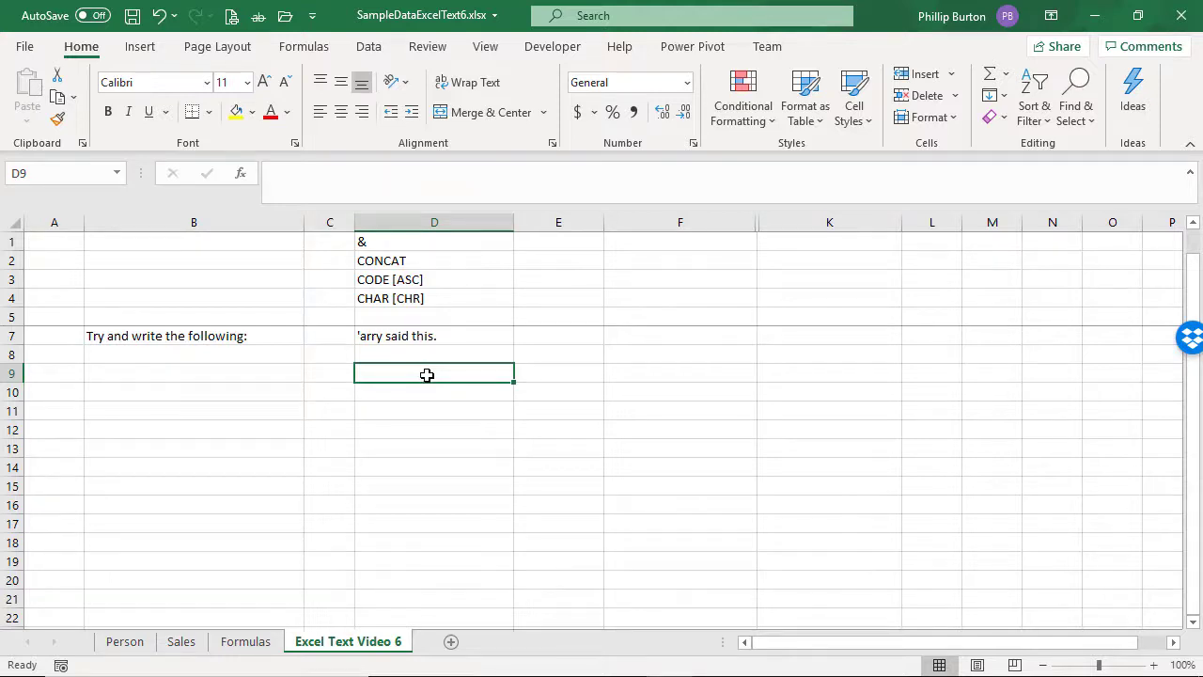
{"action": "type", "text": "'a"}
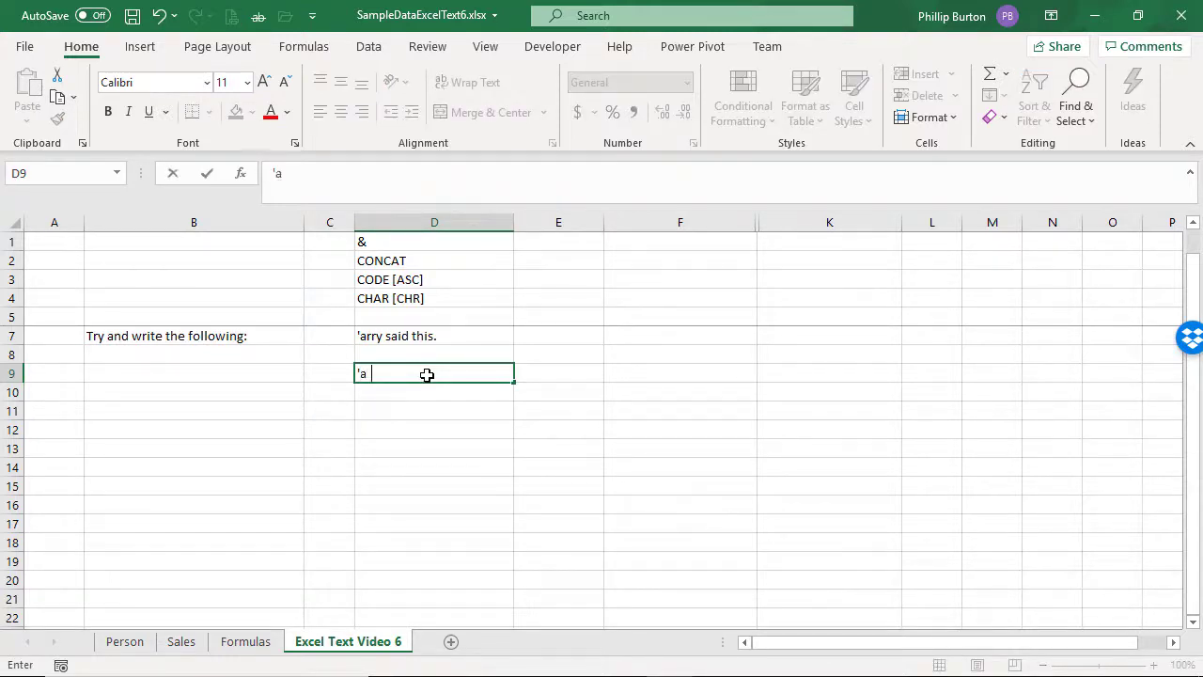
{"action": "type", "text": "rry said this."}
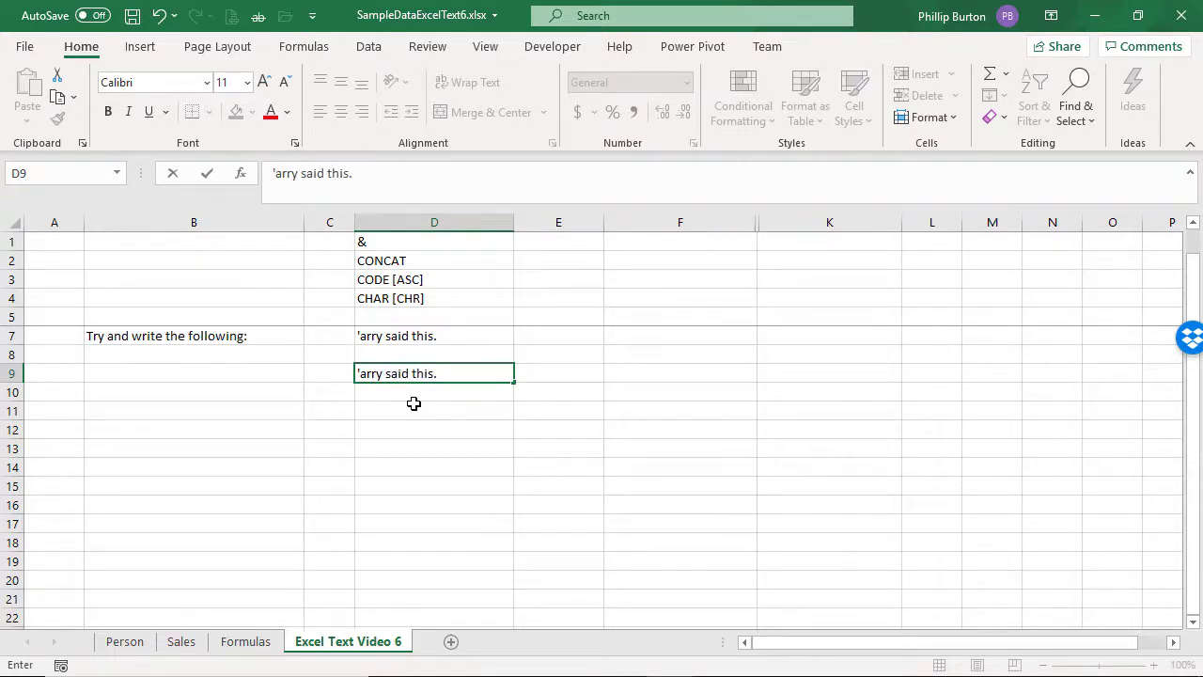
{"action": "key", "text": "Return"}
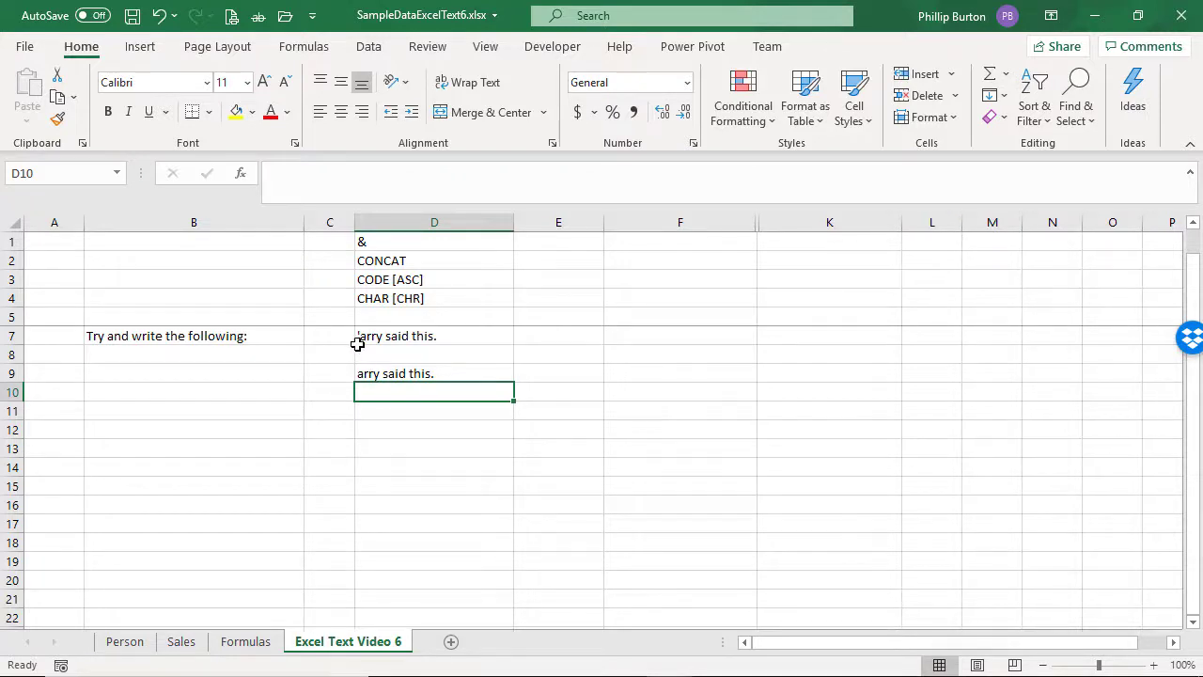
Step: Examine how the leading apostrophe is stored in cell D9's content compared with the sample text in D7
{"action": "left_click", "coordinate": [365, 373]}
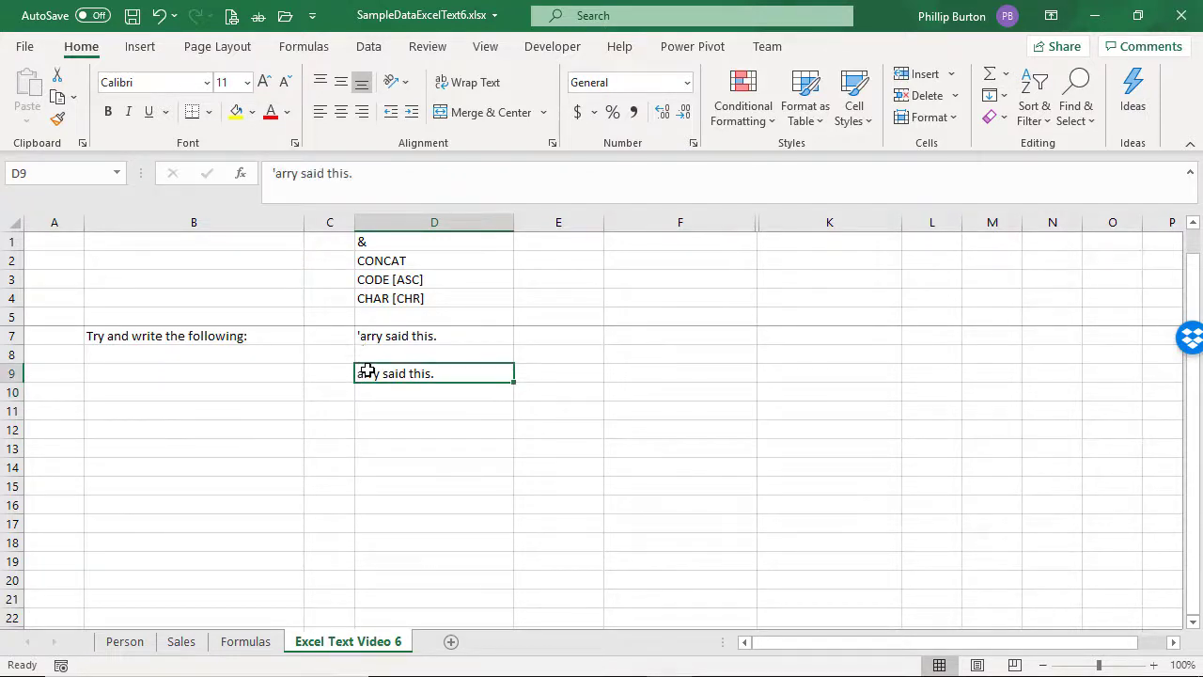
{"action": "left_click", "coordinate": [271, 172]}
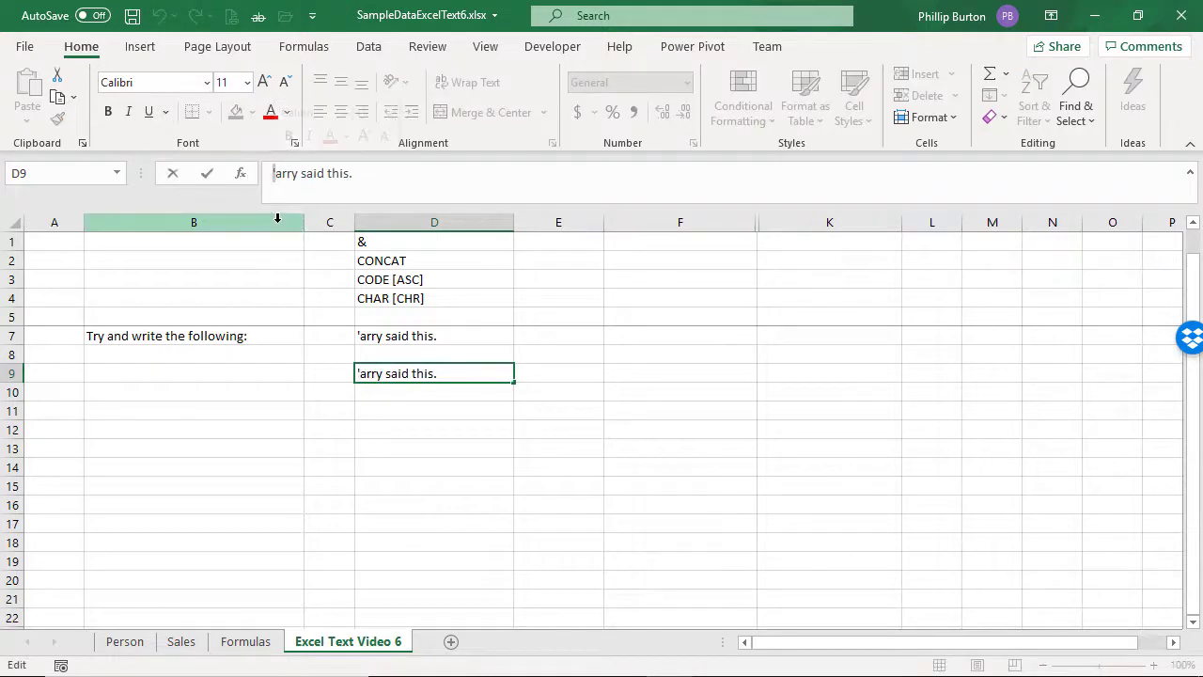
{"action": "left_click", "coordinate": [395, 374]}
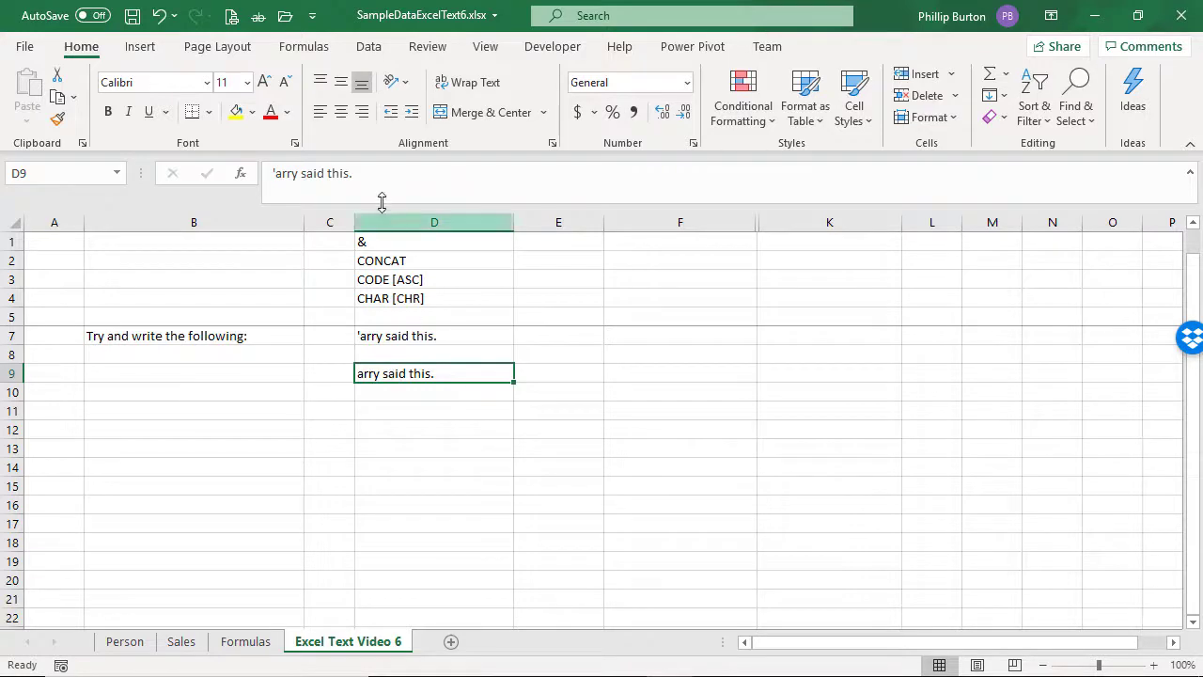
{"action": "left_click", "coordinate": [270, 174]}
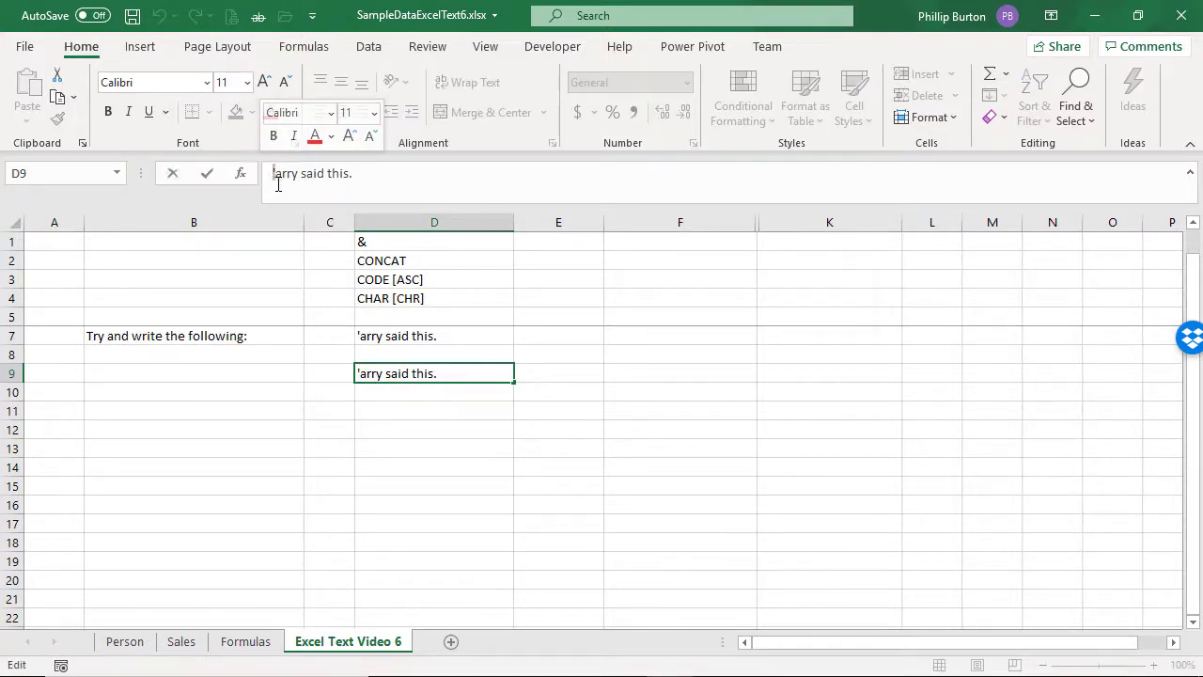
{"action": "left_click_drag", "start_coordinate": [273, 175], "coordinate": [435, 179]}
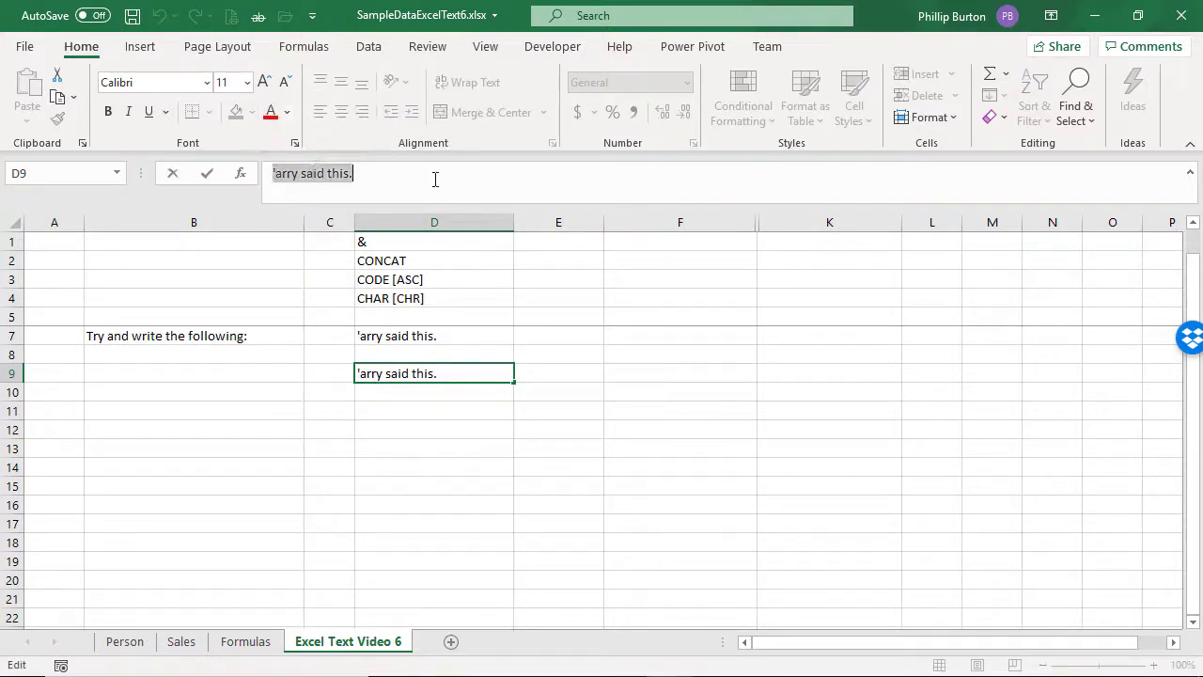
{"action": "left_click_drag", "start_coordinate": [275, 173], "coordinate": [369, 181]}
{"action": "left_click", "coordinate": [269, 172]}
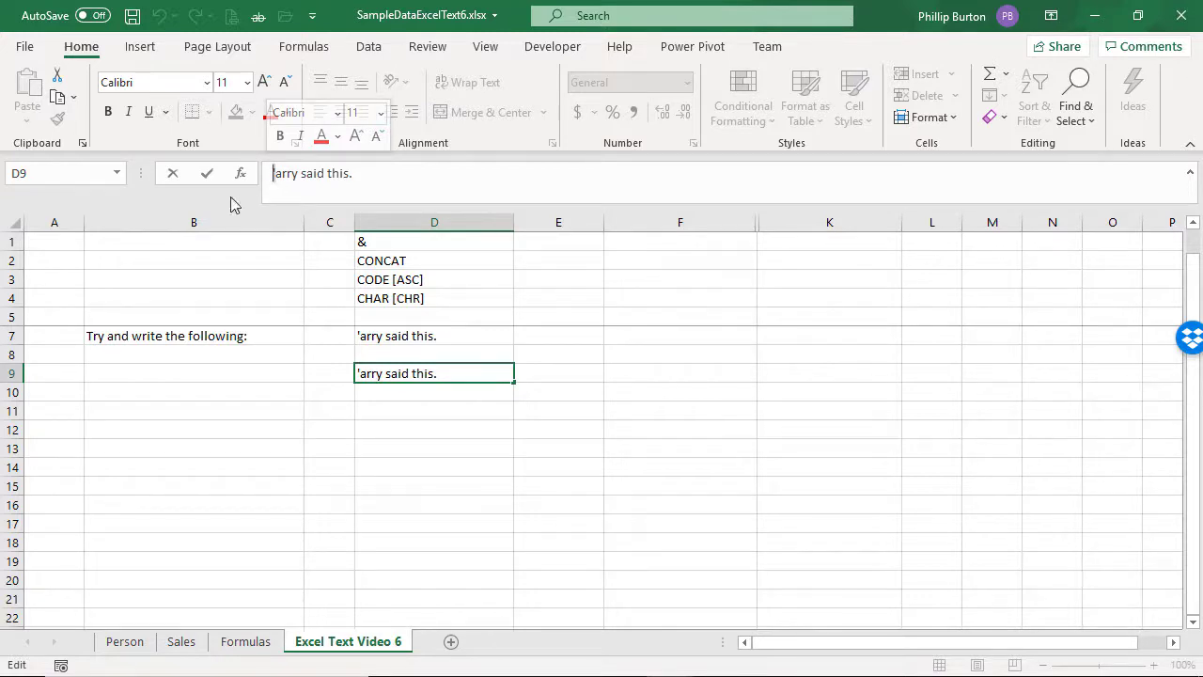
{"action": "left_click_drag", "start_coordinate": [272, 174], "coordinate": [389, 174]}
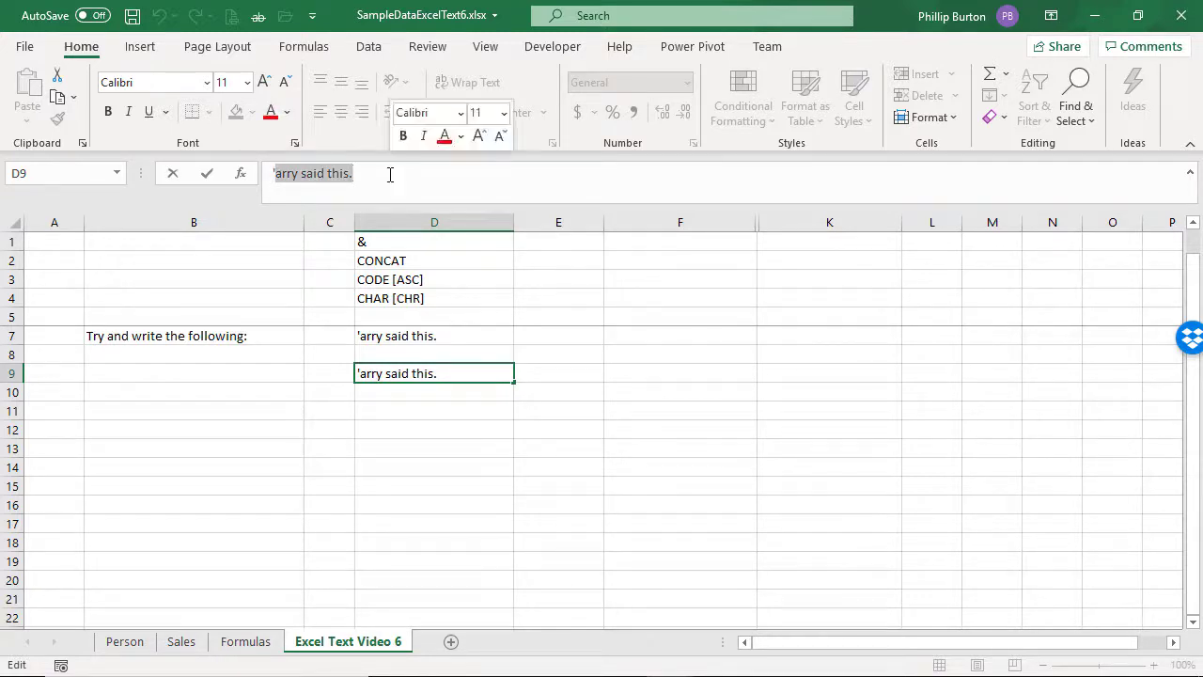
{"action": "key", "text": "Escape"}
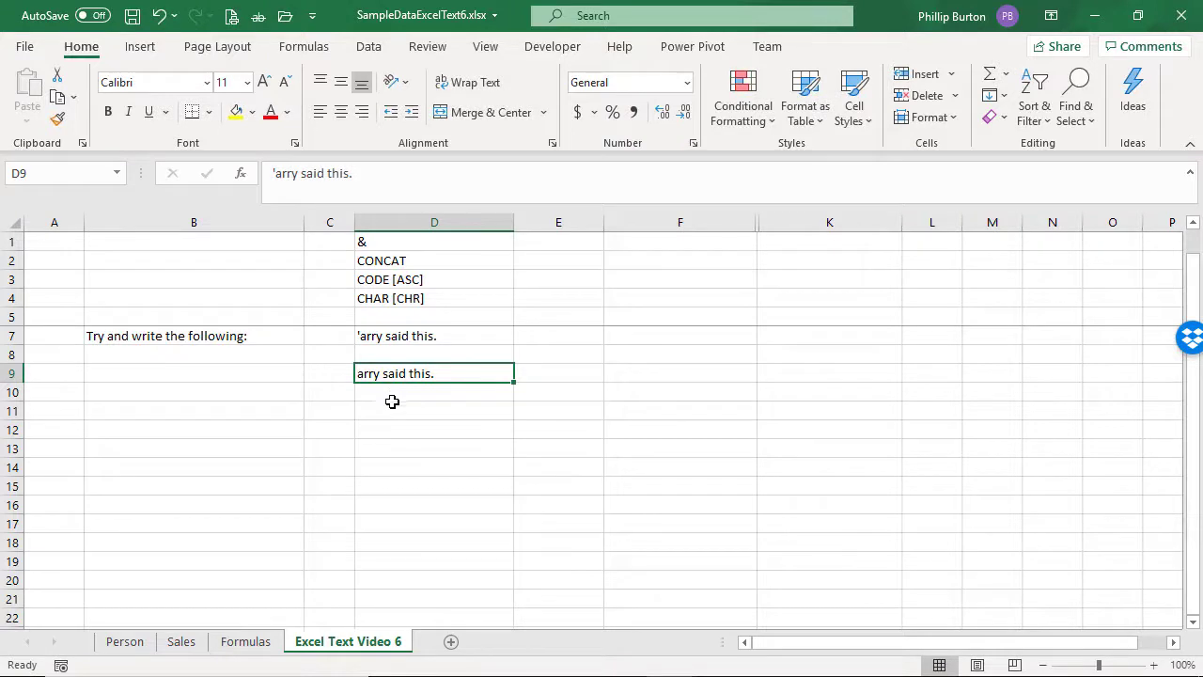
{"action": "left_click", "coordinate": [411, 334]}
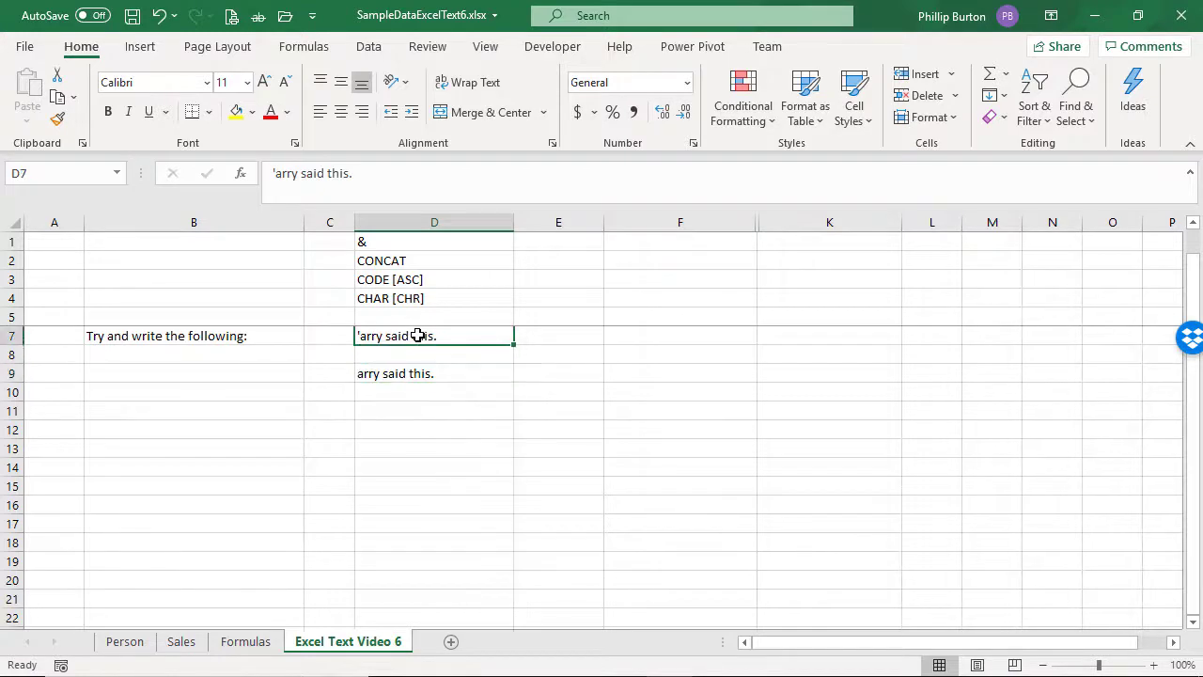
Step: Enter ''arry said this. in cell D10, starting with two single apostrophes, and inspect the stored text
{"action": "left_click", "coordinate": [421, 386]}
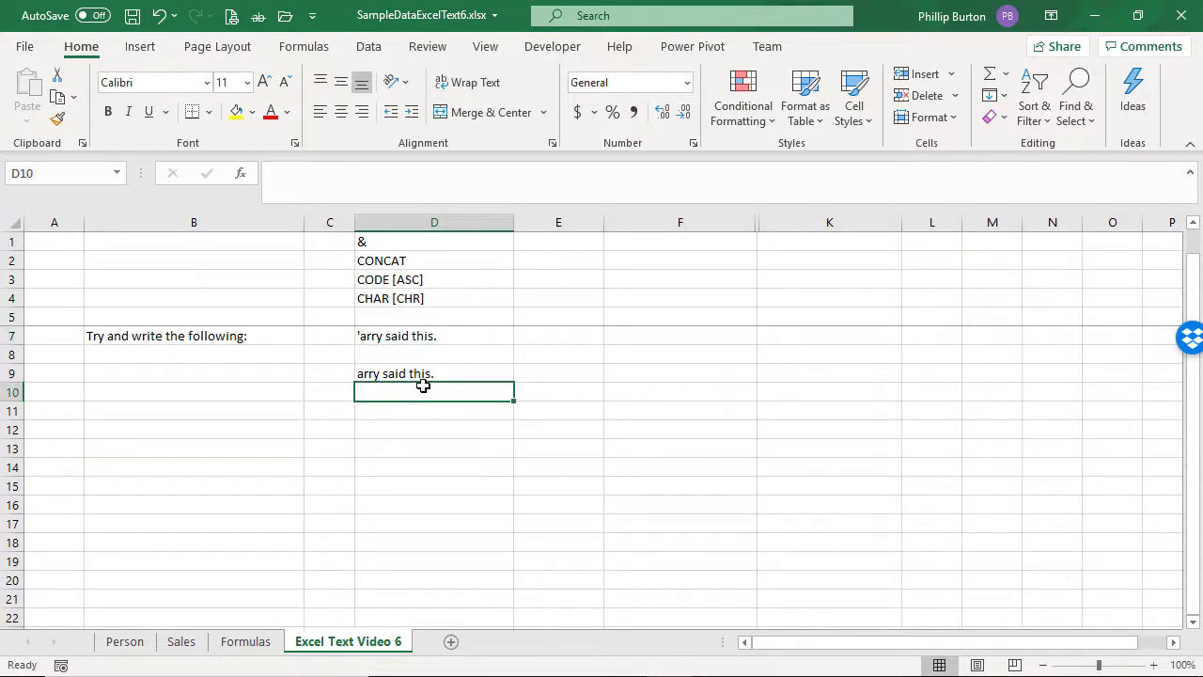
{"action": "type", "text": "\""}
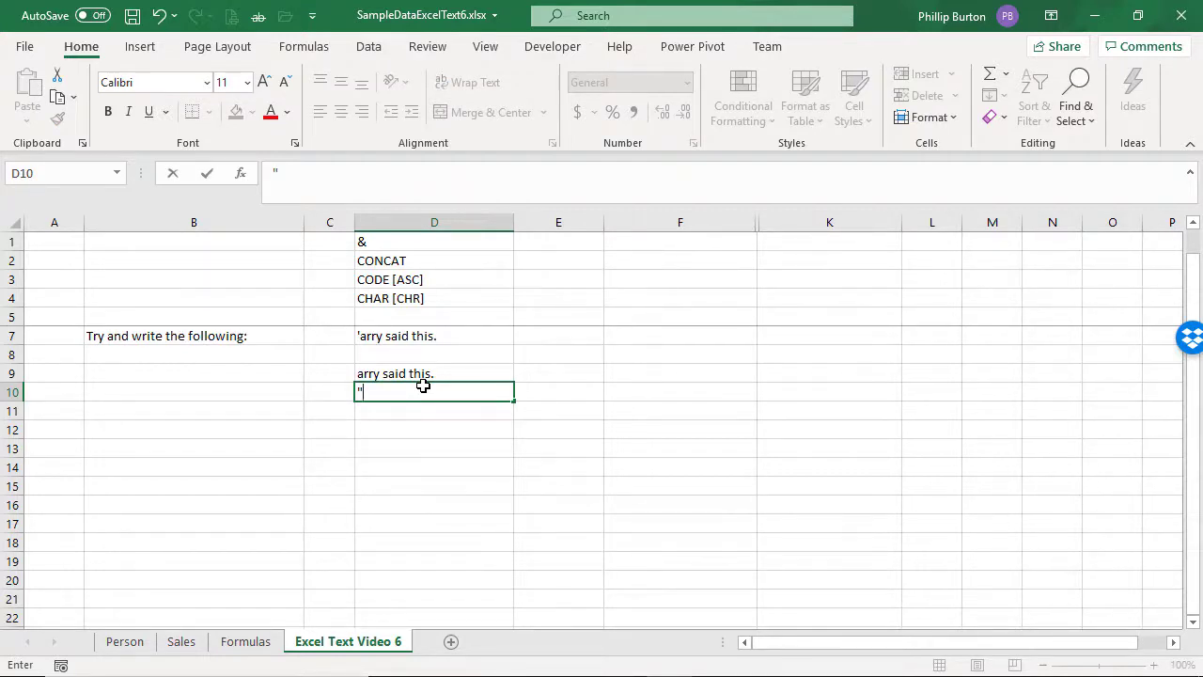
{"action": "key", "text": "BackSpace"}
{"action": "type", "text": "''arry said this."}
{"action": "key", "text": "Return"}
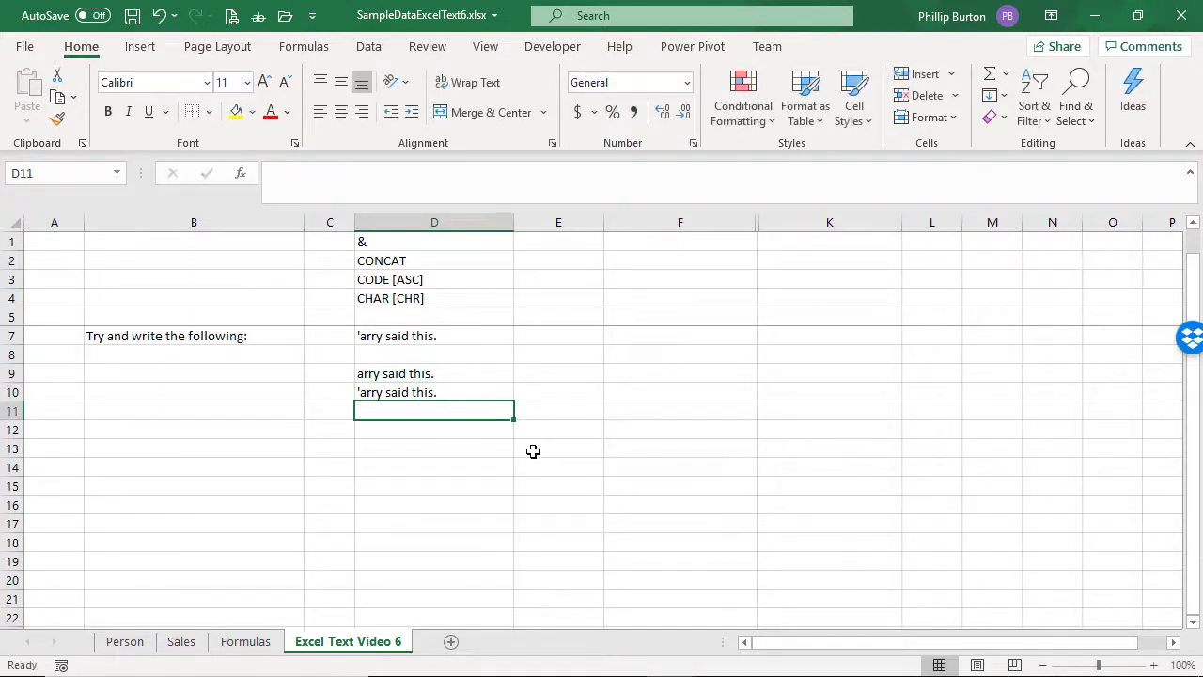
{"action": "key", "text": "Up"}
{"action": "left_click", "coordinate": [271, 174]}
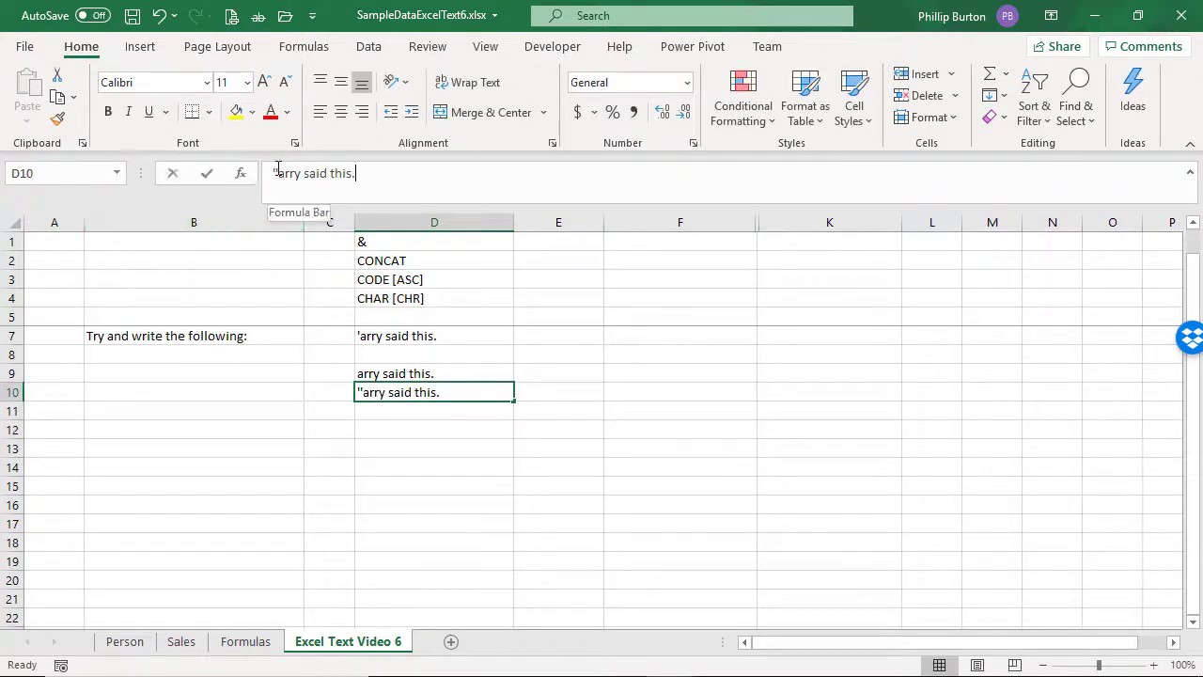
{"action": "key", "text": "Escape"}
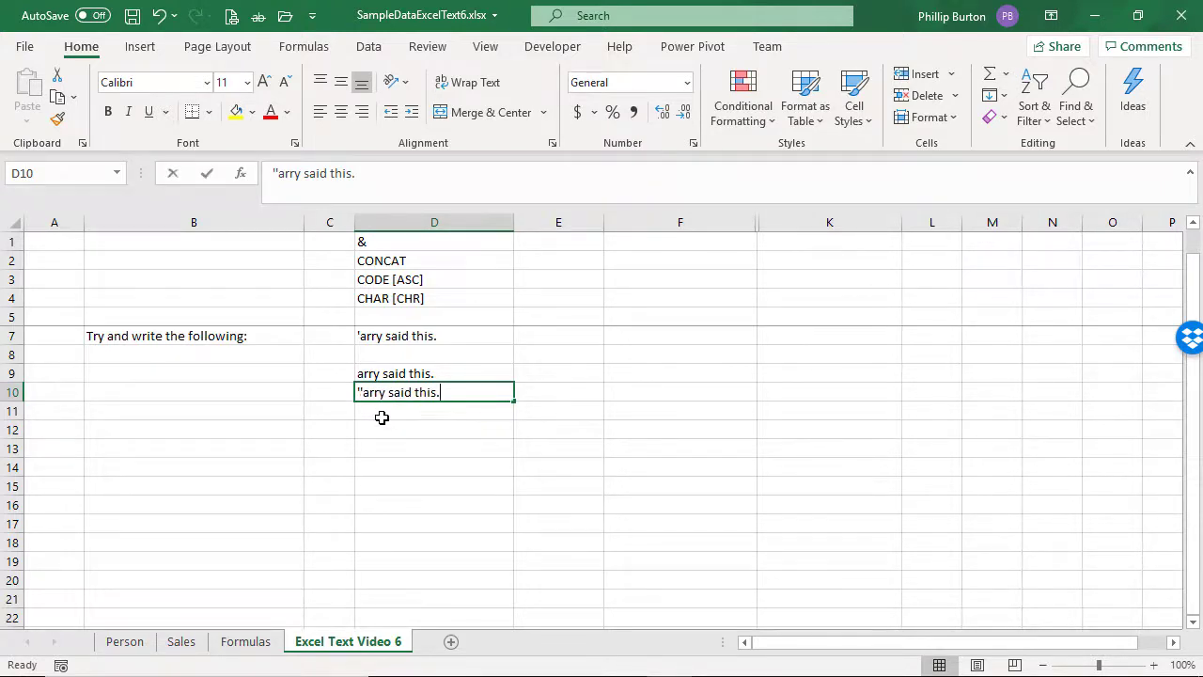
Step: Replace the text in cell D10 with Harry
{"action": "type", "text": "Harry"}
{"action": "key", "text": "Return"}
Step: Count D10's characters in cell E10 with the formula =LEN(D10) and centre the result
{"action": "key", "text": "Up"}
{"action": "key", "text": "Right"}
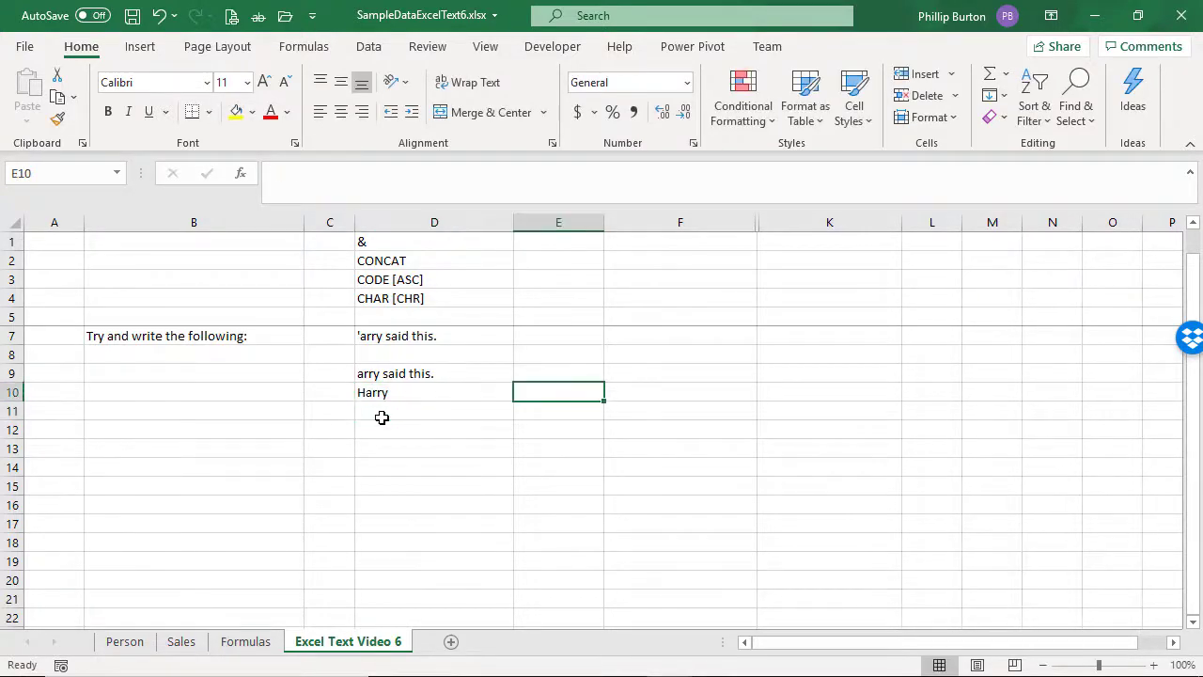
{"action": "type", "text": "=len("}
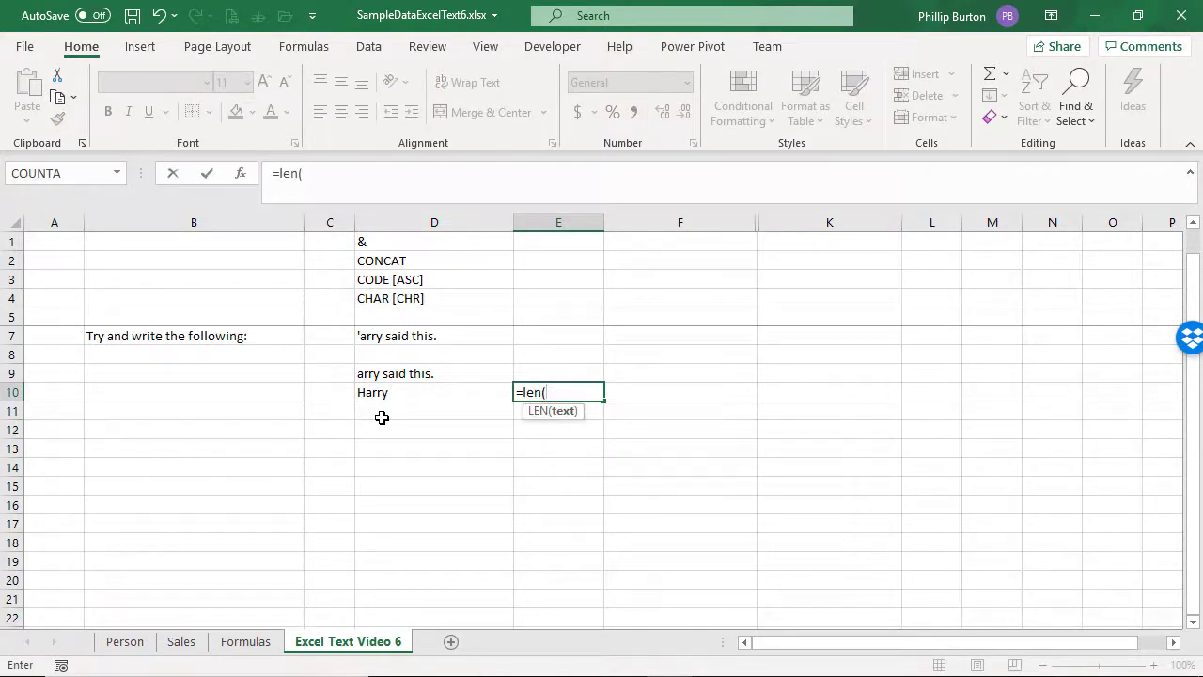
{"action": "key", "text": "Left"}
{"action": "type", "text": ")"}
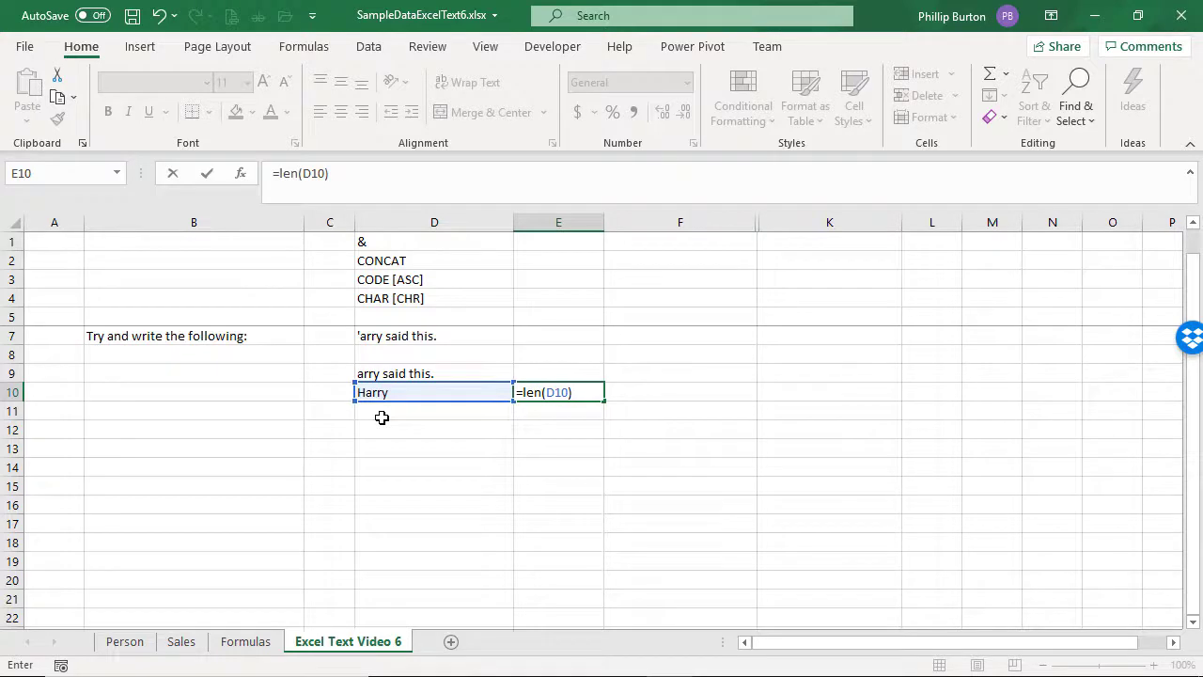
{"action": "key", "text": "Return"}
{"action": "key", "text": "Up"}
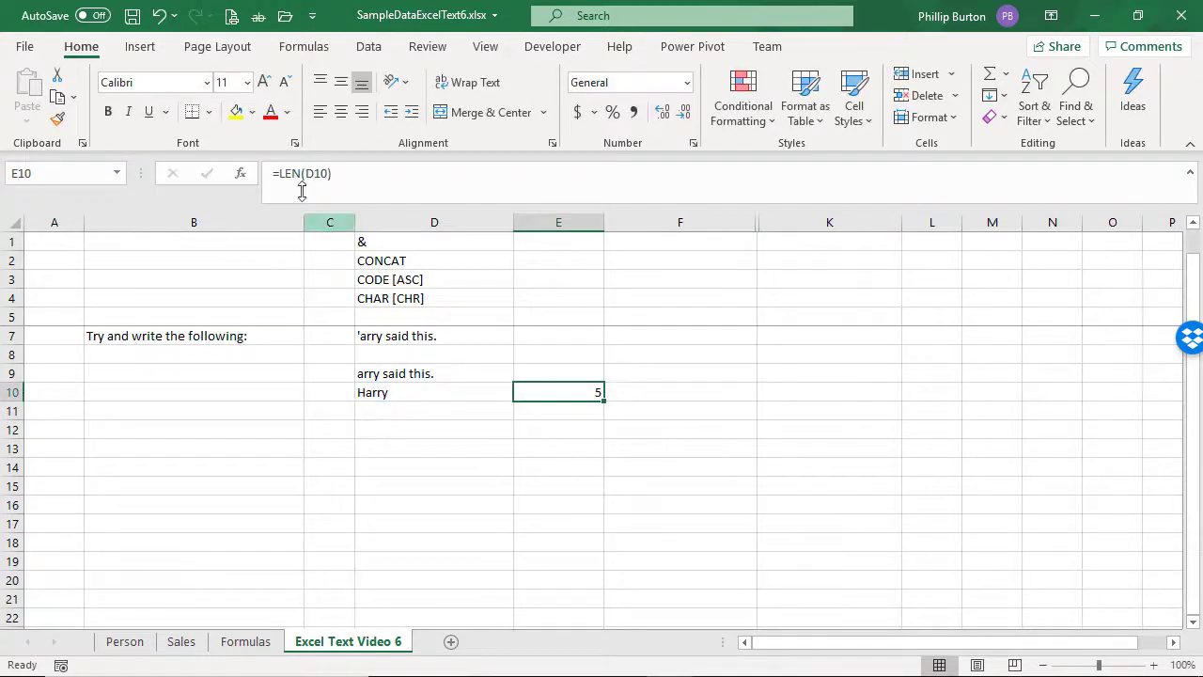
{"action": "left_click", "coordinate": [341, 112]}
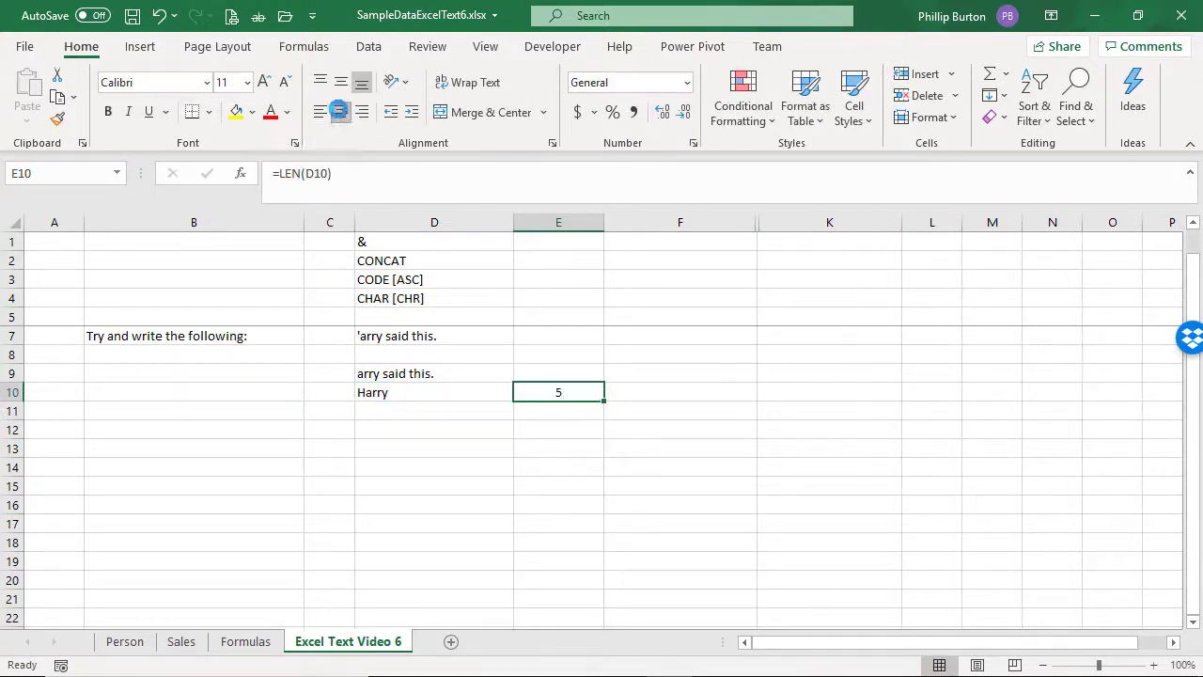
Step: Replace the text in cell D10 with 'arry, using one leading apostrophe, and inspect the stored text
{"action": "left_click", "coordinate": [422, 395]}
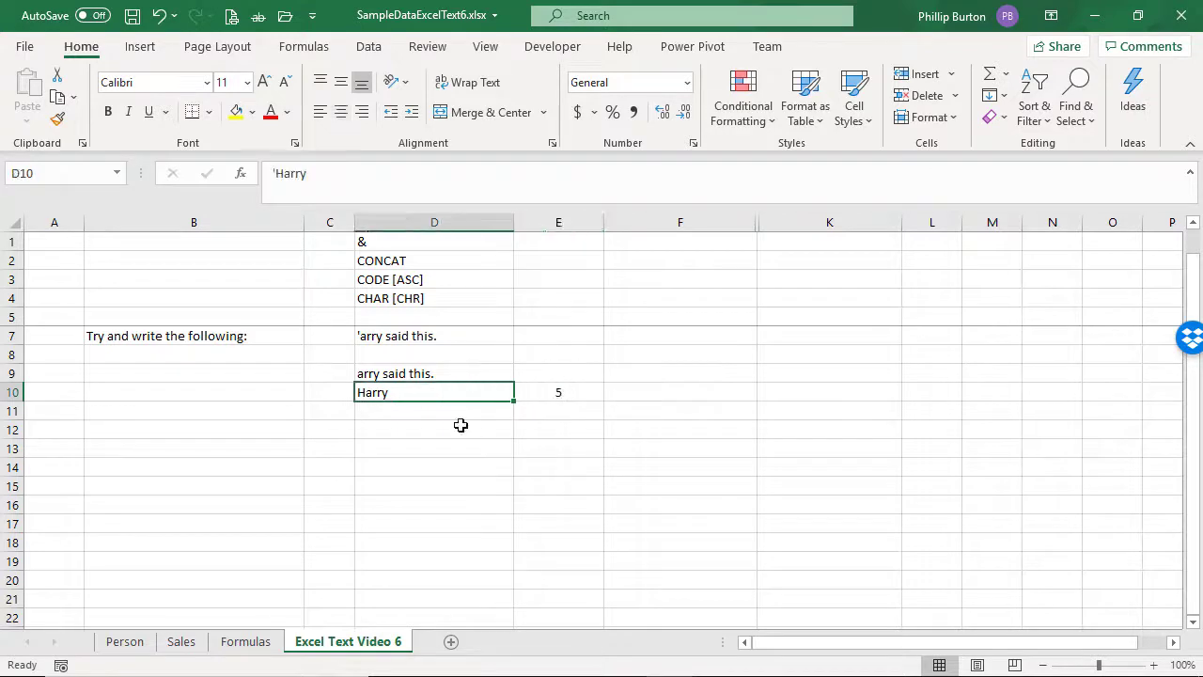
{"action": "type", "text": "'arry"}
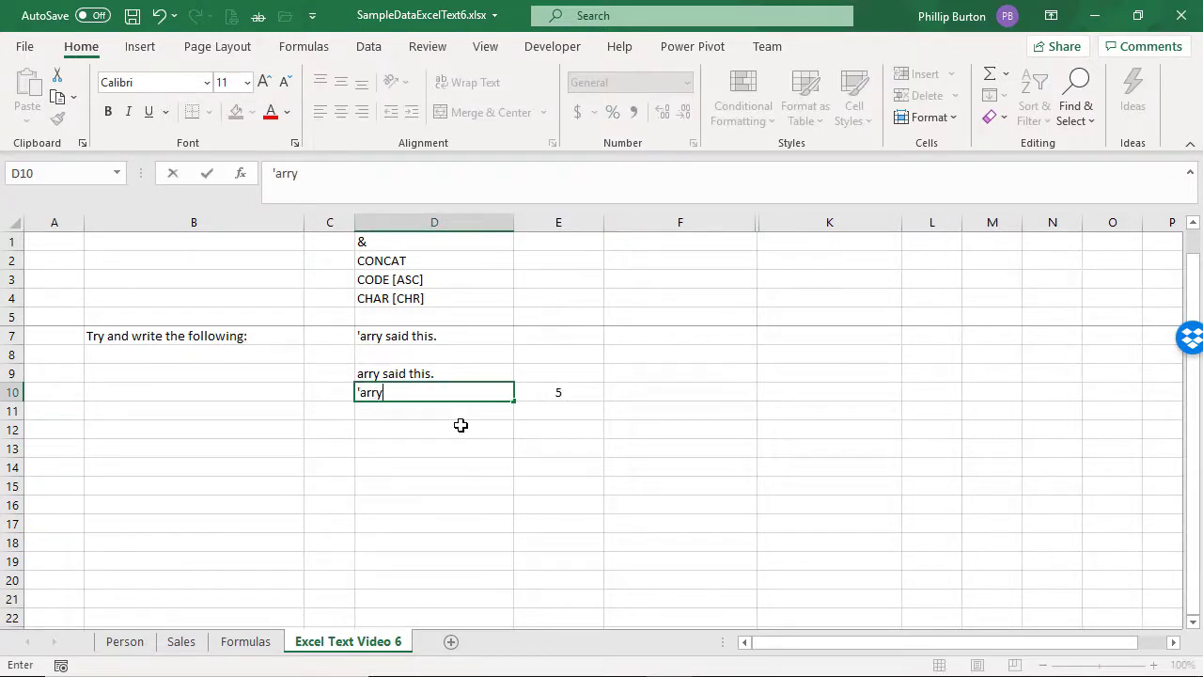
{"action": "key", "text": "Return"}
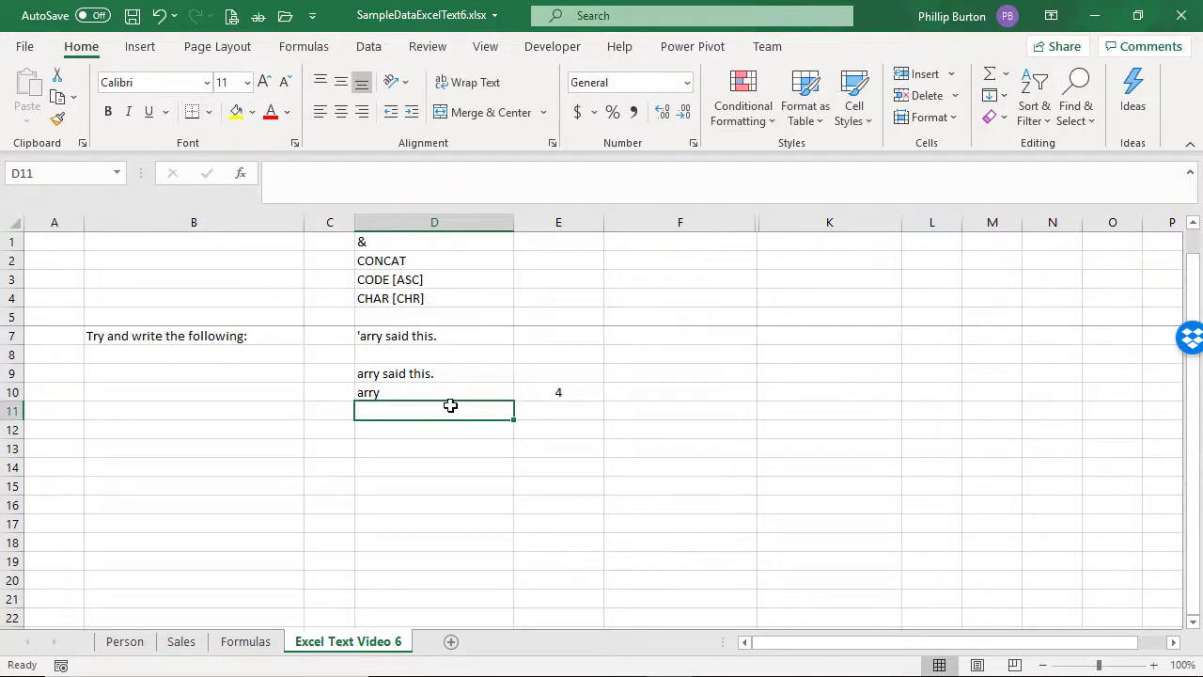
{"action": "left_click", "coordinate": [449, 392]}
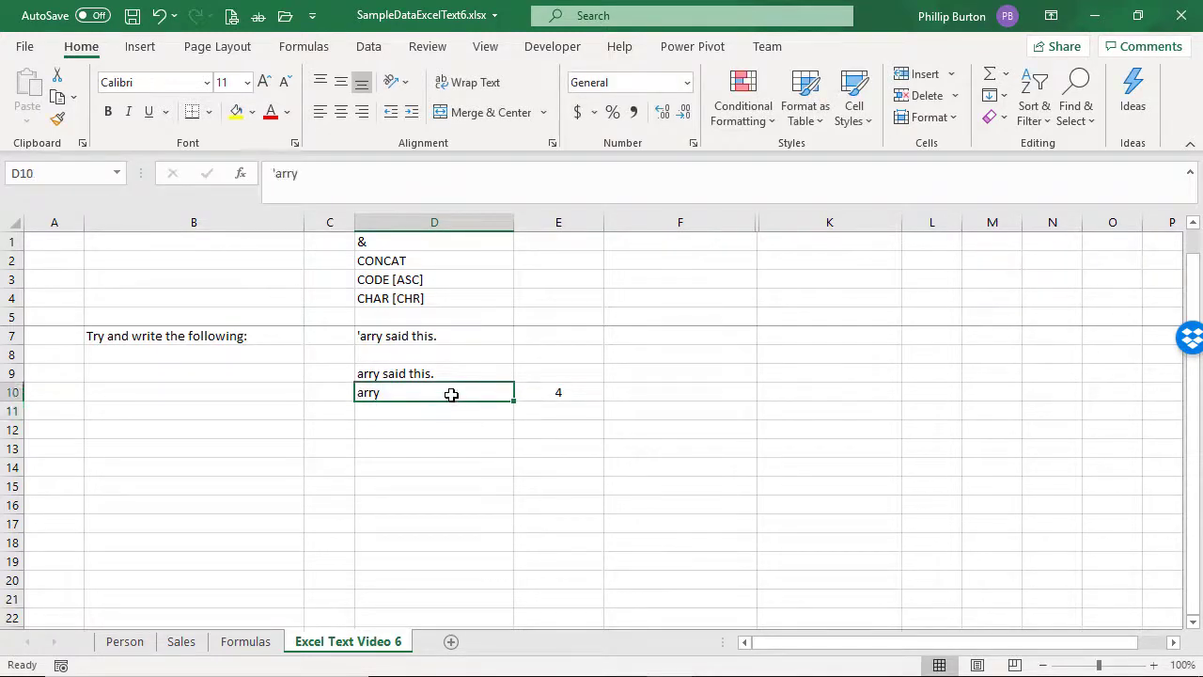
{"action": "left_click", "coordinate": [275, 174]}
{"action": "key", "text": "Escape"}
{"action": "left_click_drag", "start_coordinate": [277, 177], "coordinate": [303, 174]}
{"action": "key", "text": "Escape"}
Step: Add a second single apostrophe at the start of the text in cell D10
{"action": "left_click", "coordinate": [275, 173]}
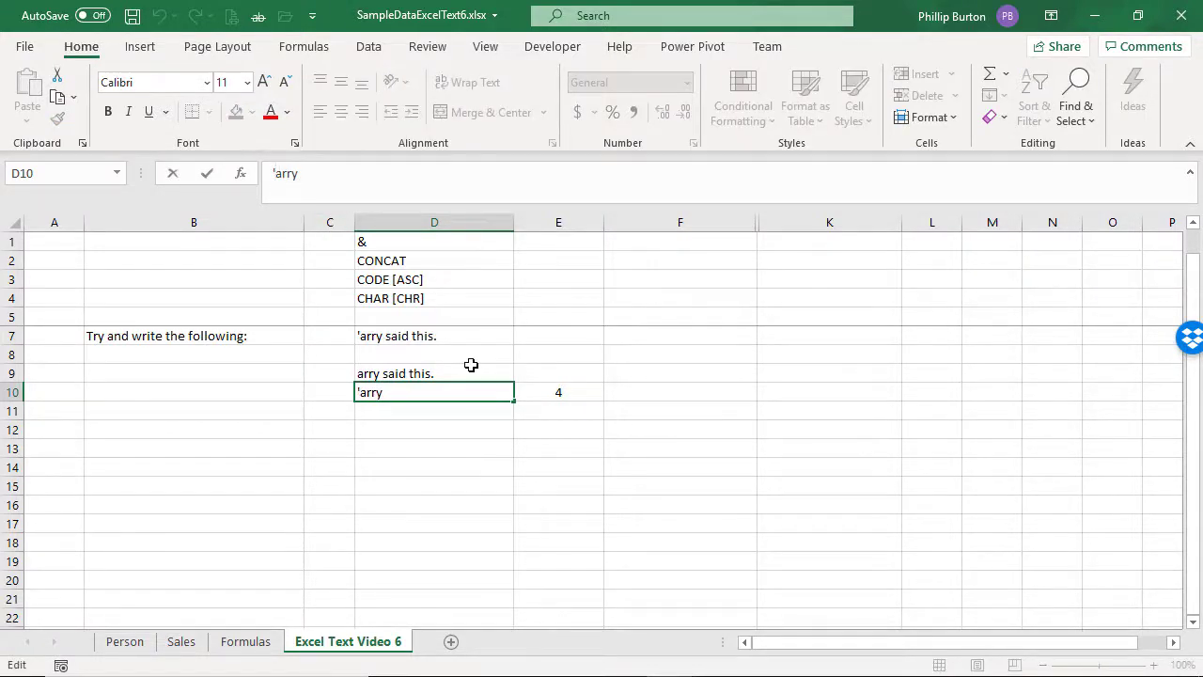
{"action": "type", "text": "'"}
{"action": "key", "text": "Return"}
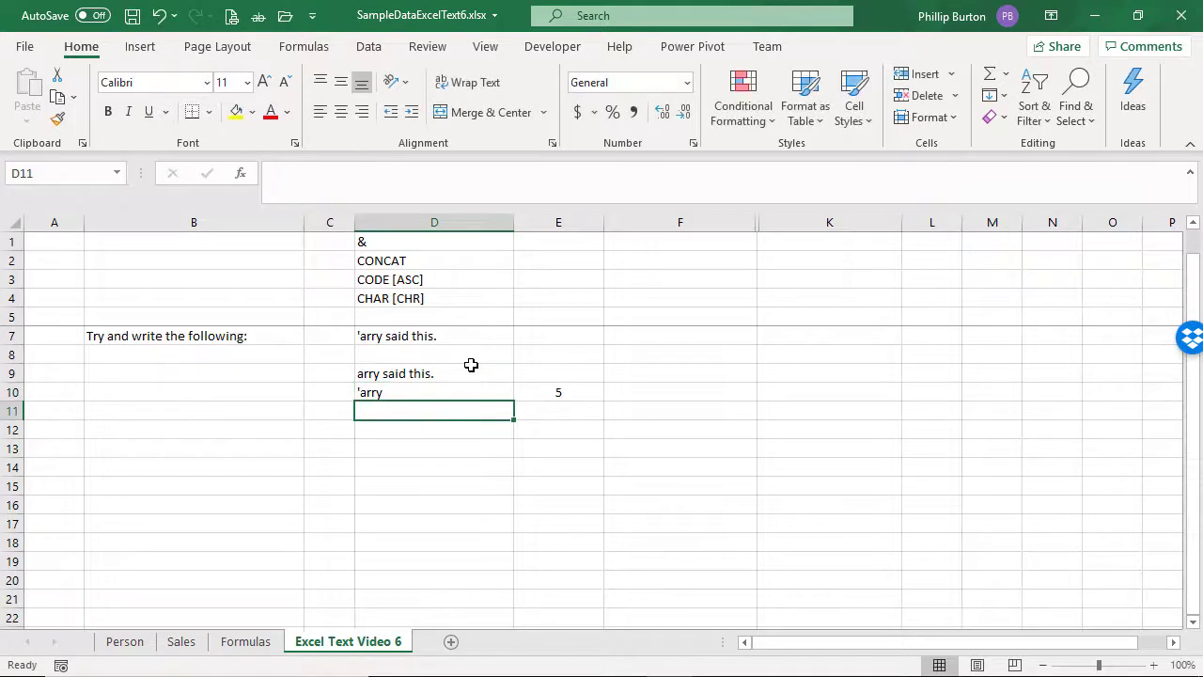
Step: Clear the LEN formula from cell E10 and return to cell D10
{"action": "key", "text": "Up"}
{"action": "key", "text": "Right"}
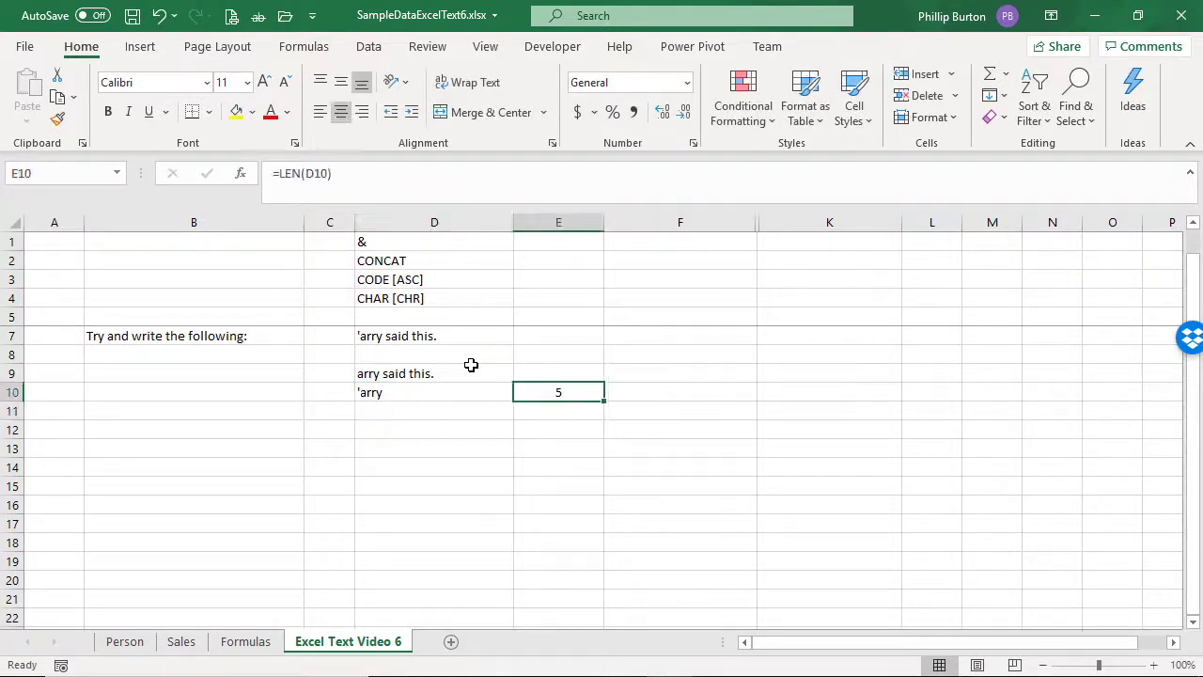
{"action": "key", "text": "Delete"}
{"action": "key", "text": "Left"}
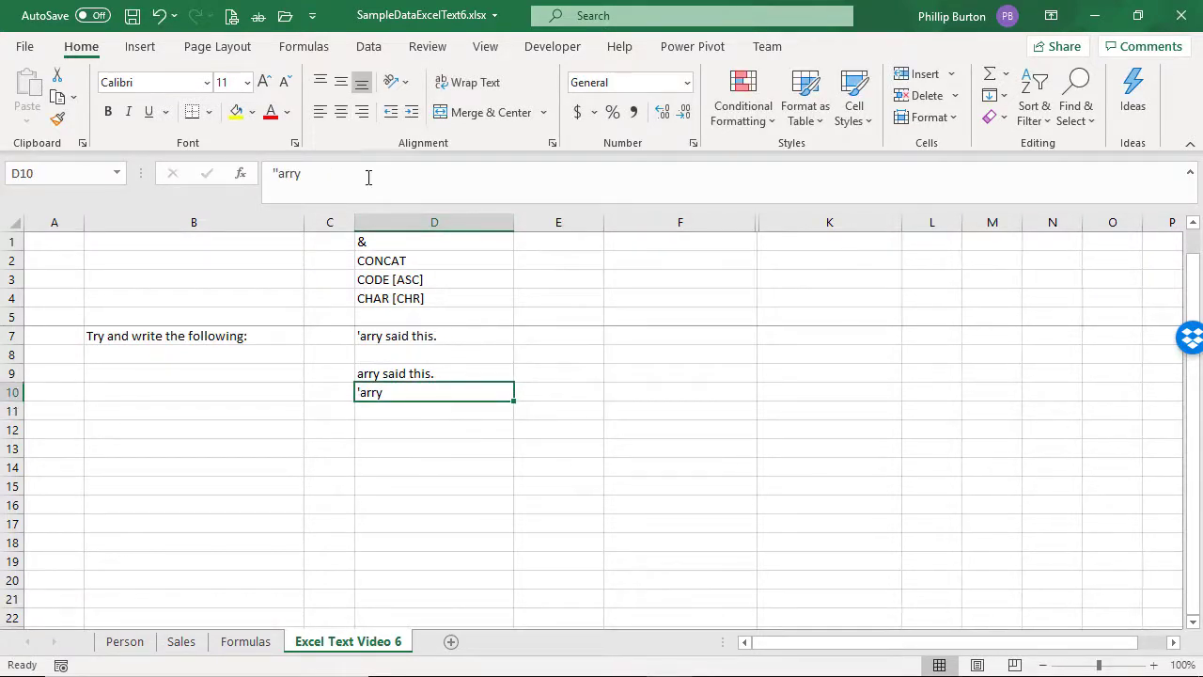
Step: Complete the text in cell D10 by adding said this. after the word arry
{"action": "left_click", "coordinate": [368, 176]}
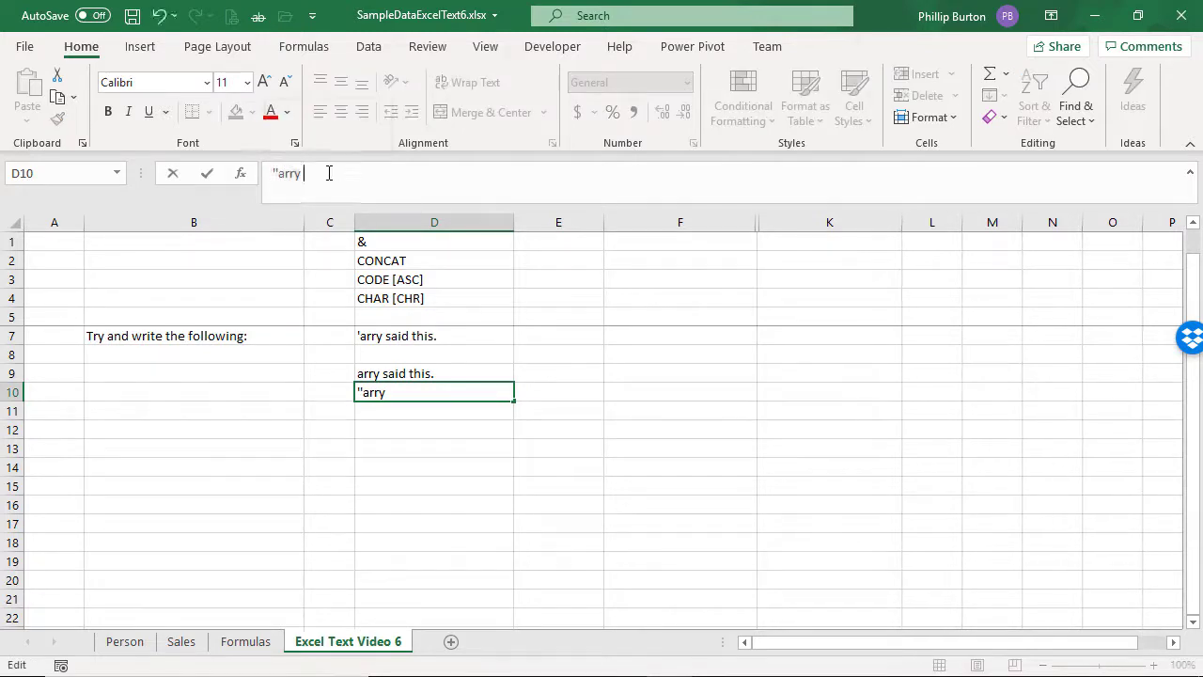
{"action": "type", "text": "said this."}
{"action": "key", "text": "Return"}
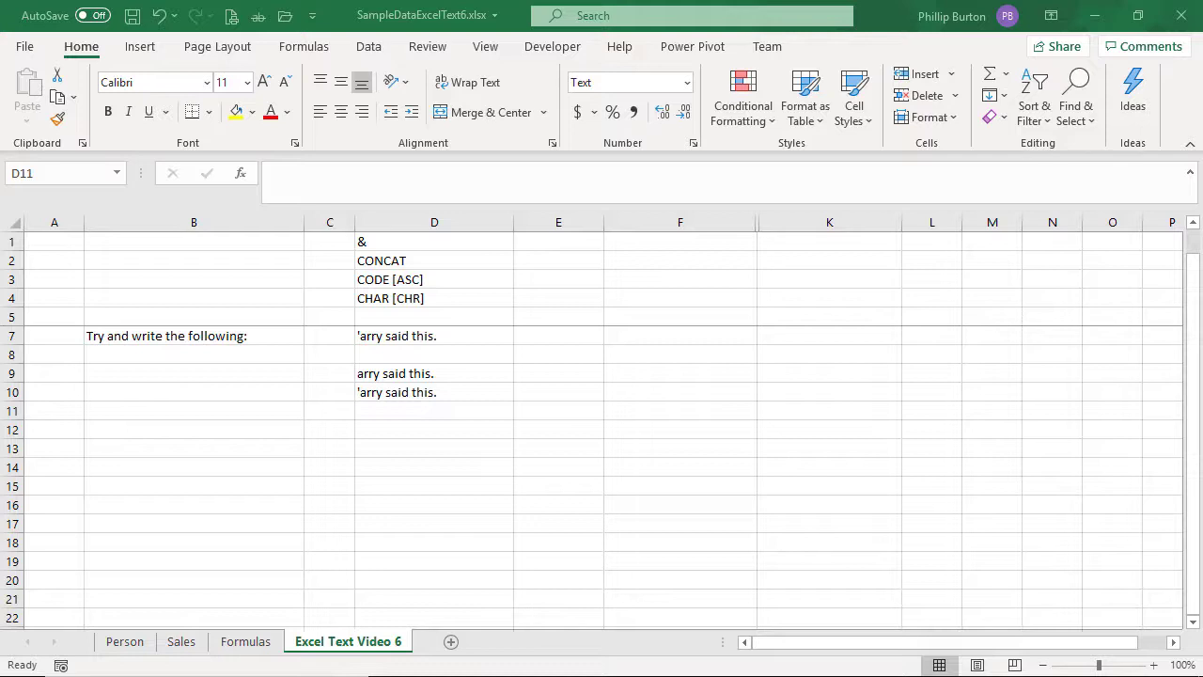
Step: Enter ="'arry said this." in cell D11 and reselect the cell to check how it is stored
{"action": "left_click", "coordinate": [399, 410]}
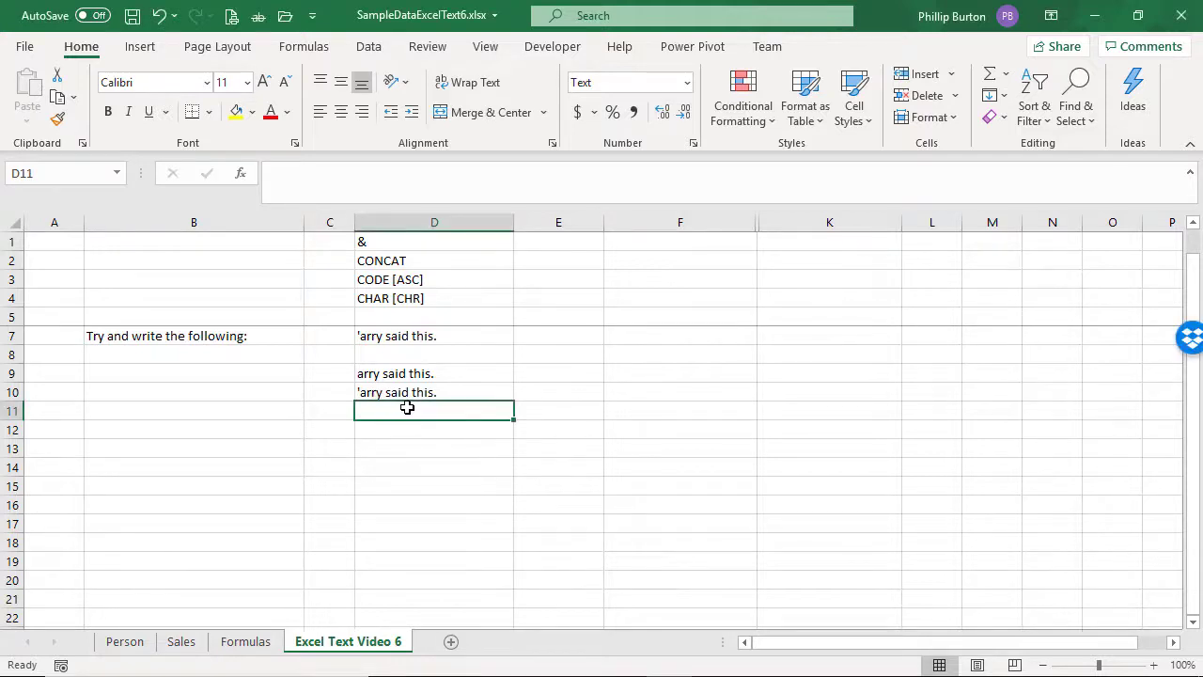
{"action": "type", "text": "="}
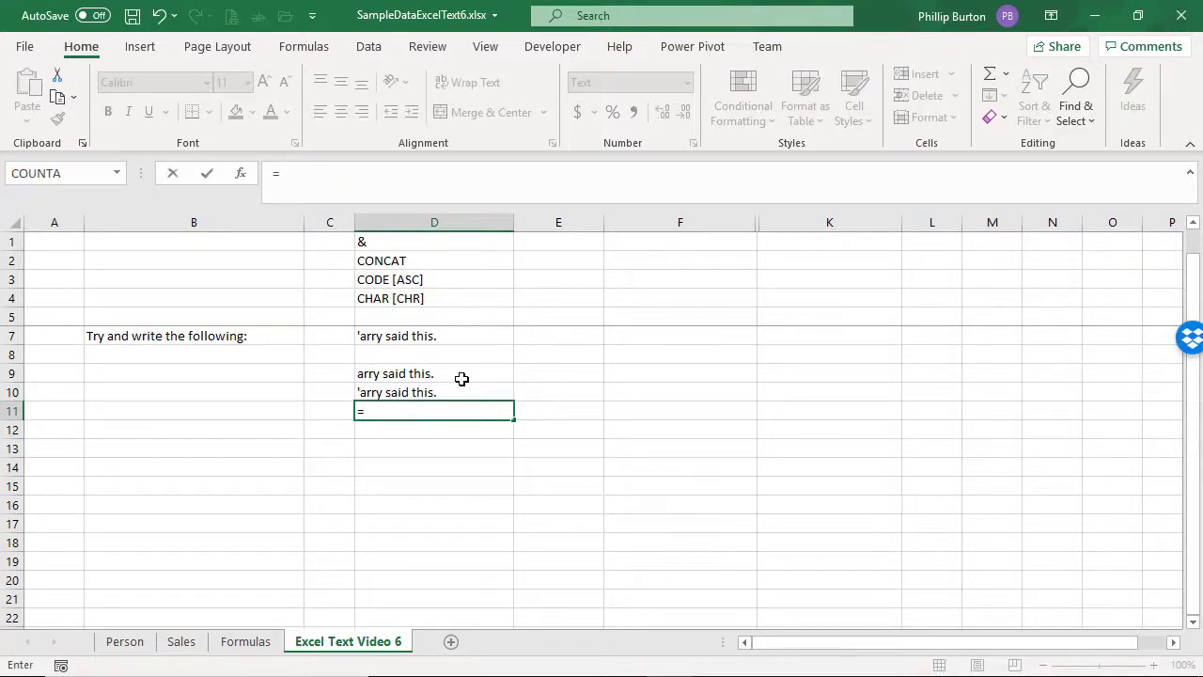
{"action": "type", "text": "\"'arry said this.\""}
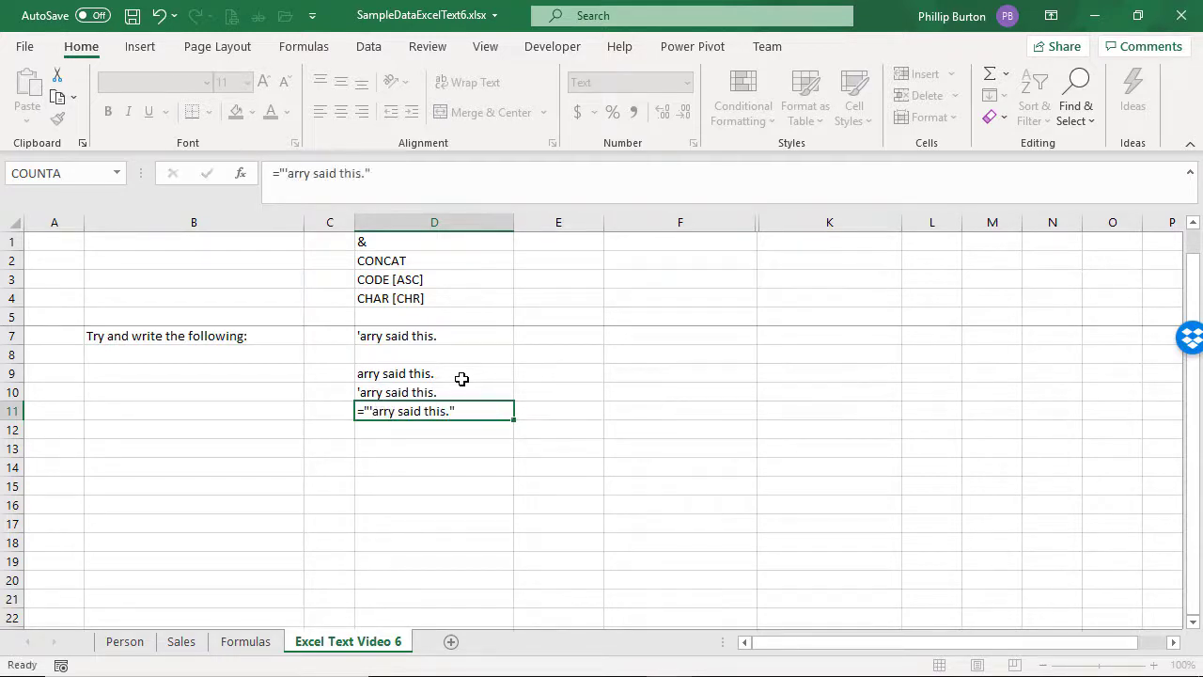
{"action": "key", "text": "Return"}
{"action": "key", "text": "Up"}
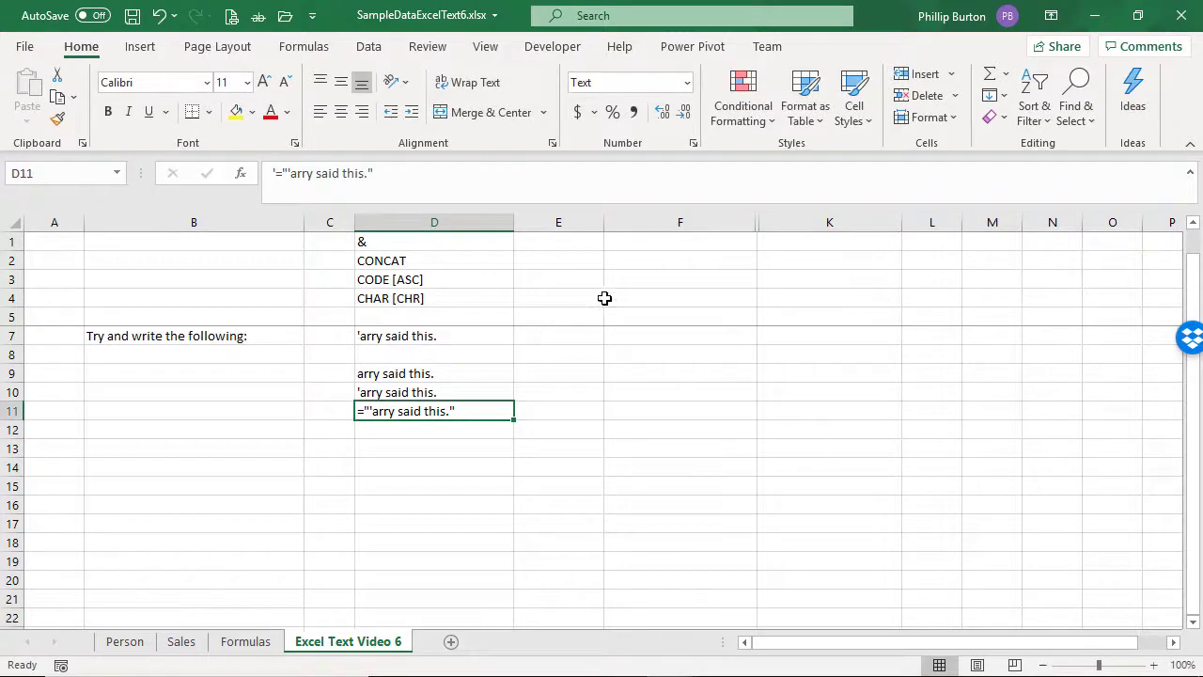
Step: Set the number format of cell D11 to General and re-enter its contents
{"action": "left_click", "coordinate": [685, 84]}
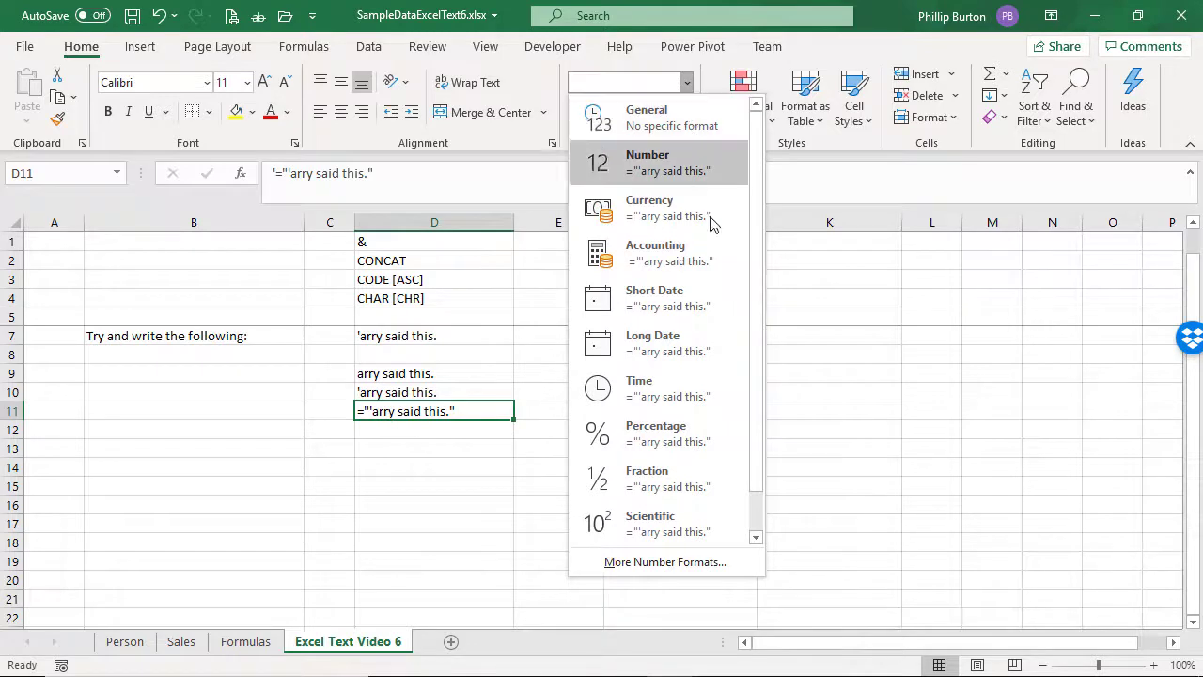
{"action": "scroll", "coordinate": [749, 495], "scroll_direction": "down", "scroll_amount": 1}
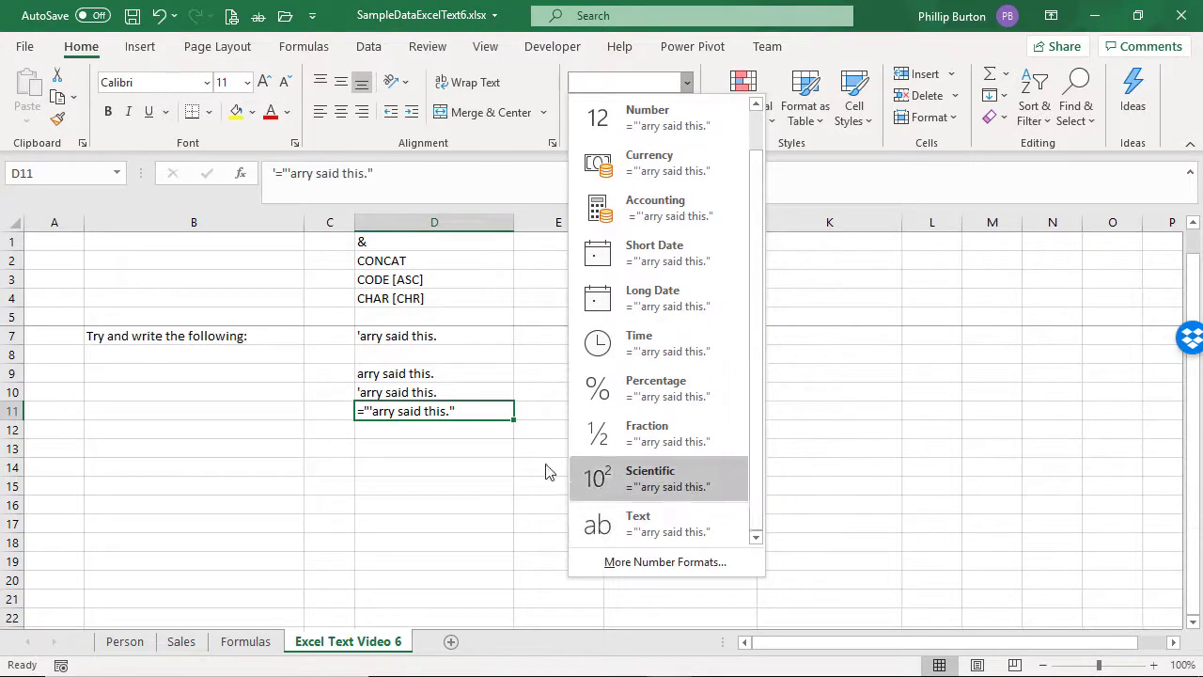
{"action": "scroll", "coordinate": [759, 309], "scroll_direction": "up", "scroll_amount": 1}
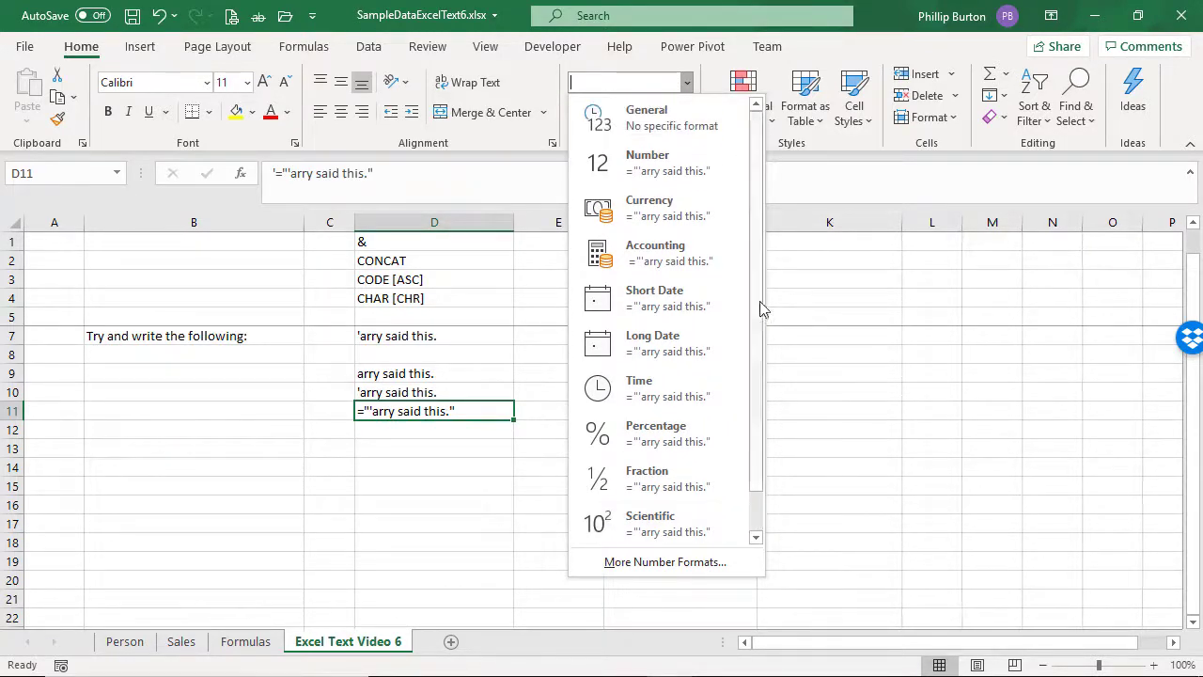
{"action": "left_click", "coordinate": [672, 127]}
{"action": "left_click", "coordinate": [522, 183]}
{"action": "key", "text": "Return"}
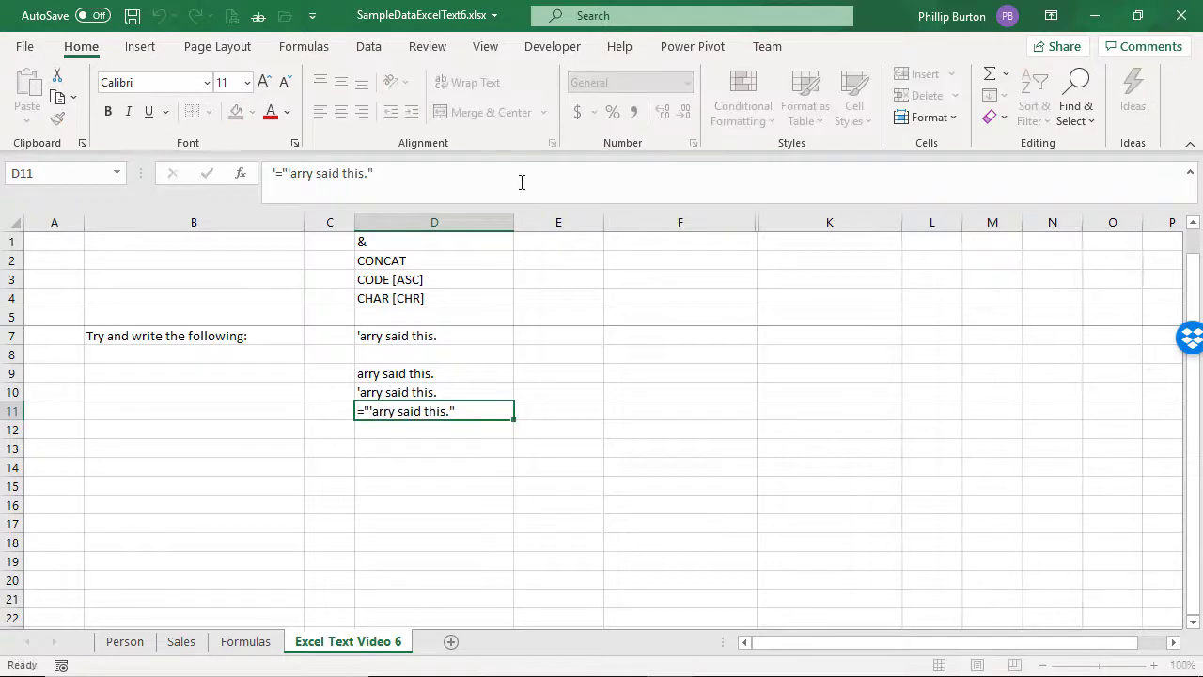
{"action": "key", "text": "Up"}
Step: Remove the apostrophe before the equals sign in cell D11 so the entry reads ="'arry said this."
{"action": "left_click", "coordinate": [454, 178]}
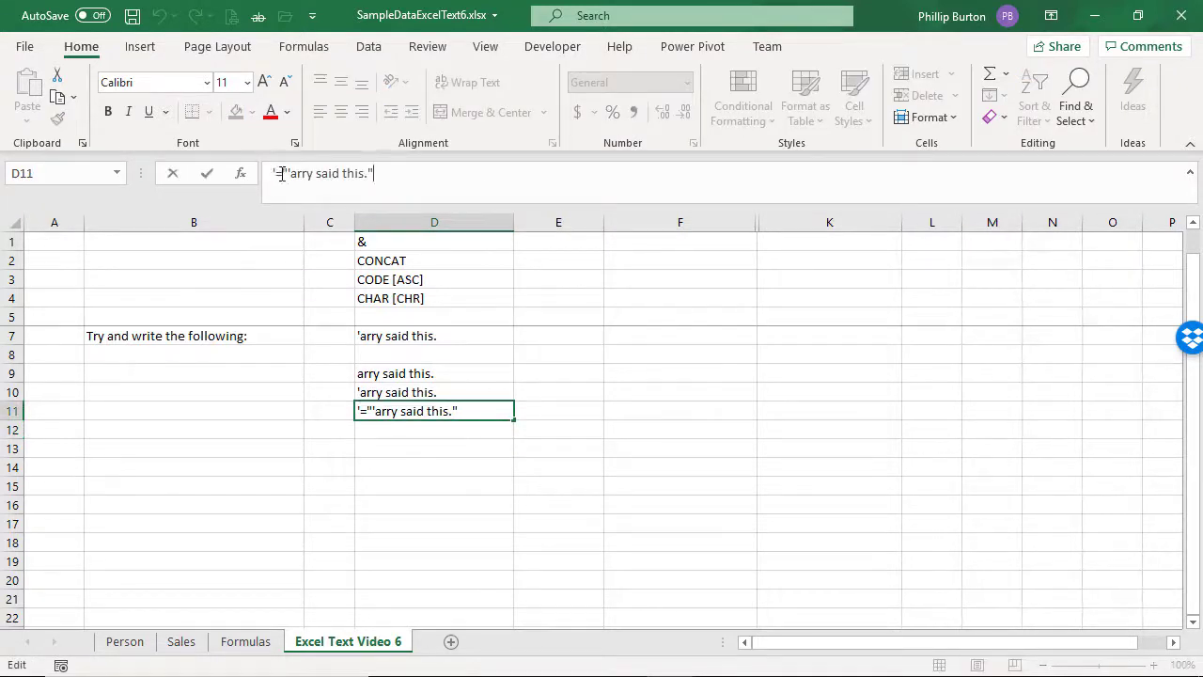
{"action": "left_click", "coordinate": [280, 177]}
{"action": "key", "text": "Delete"}
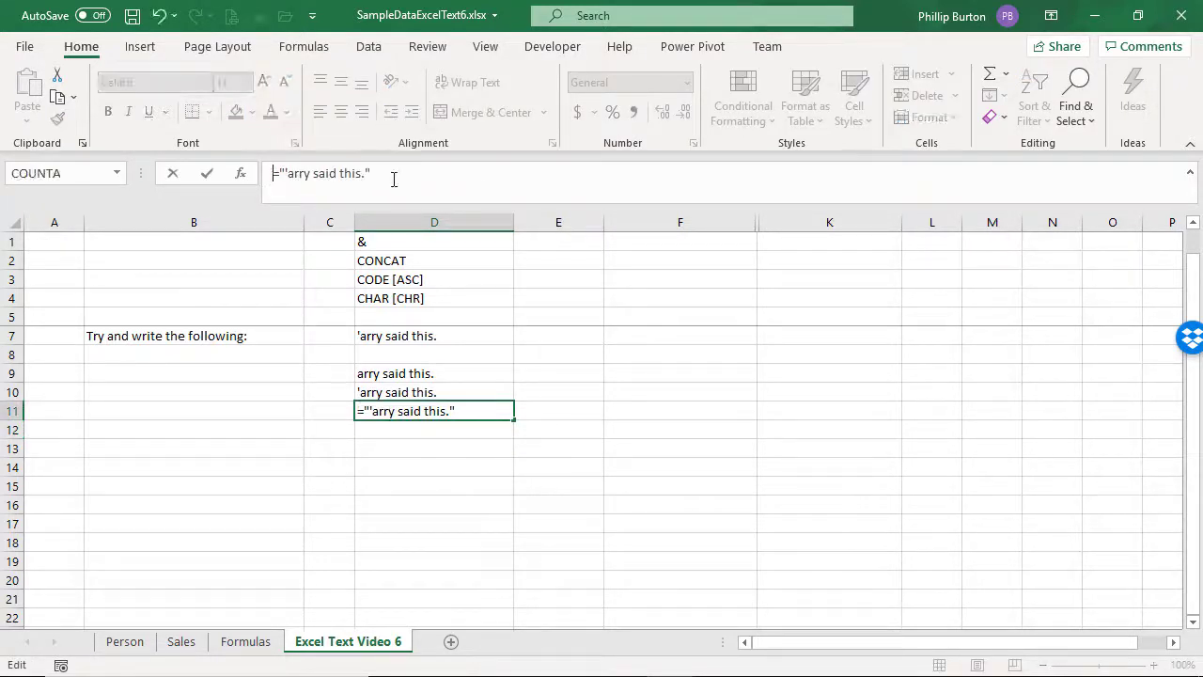
{"action": "key", "text": "ctrl+Return"}
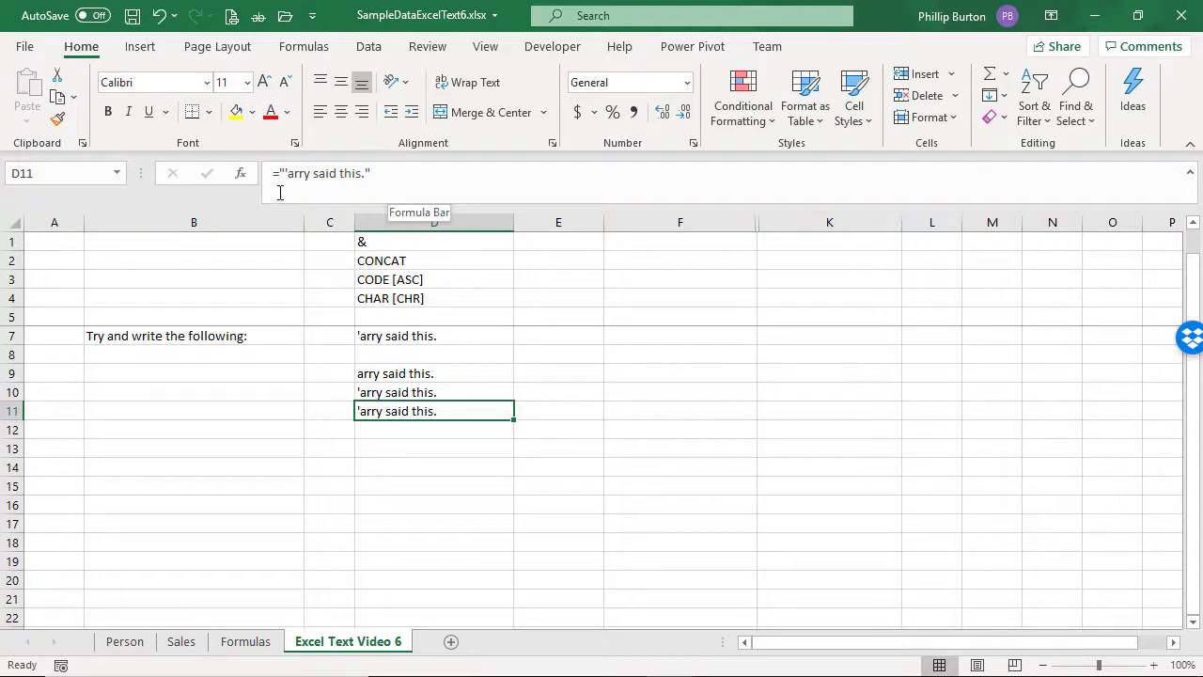
Step: Enter a formula in cell D13 that joins a quoted apostrophe to "arry said this" with the & operator
{"action": "key", "text": "Down"}
{"action": "key", "text": "Down"}
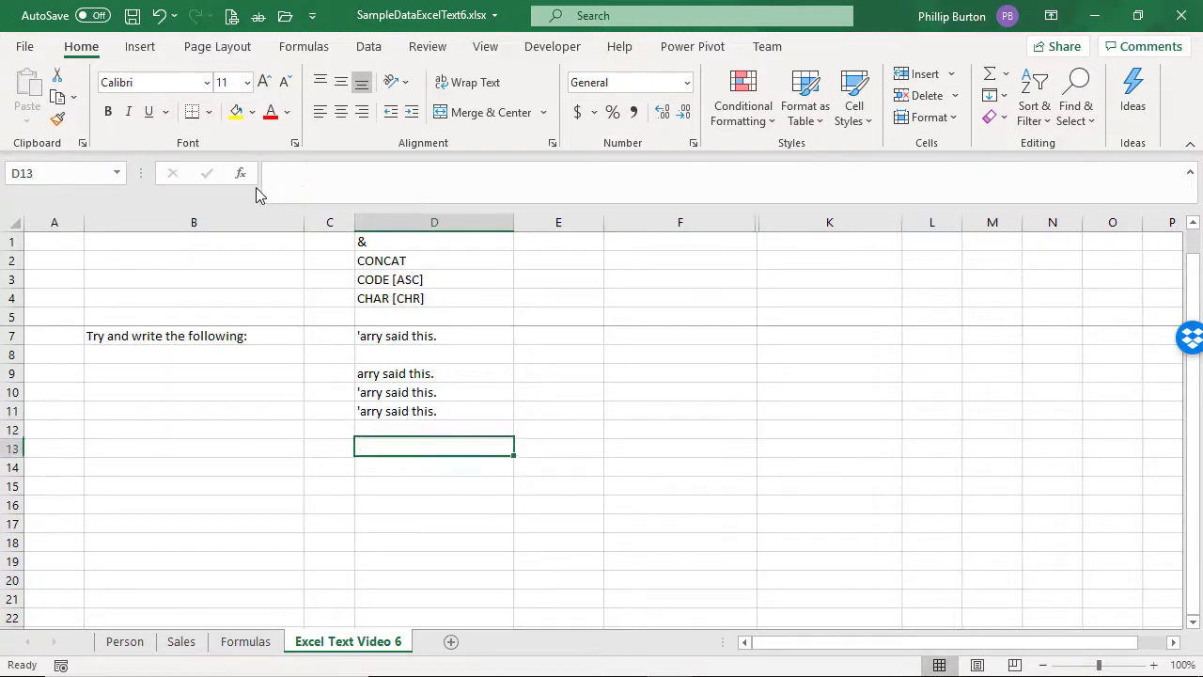
{"action": "type", "text": "="}
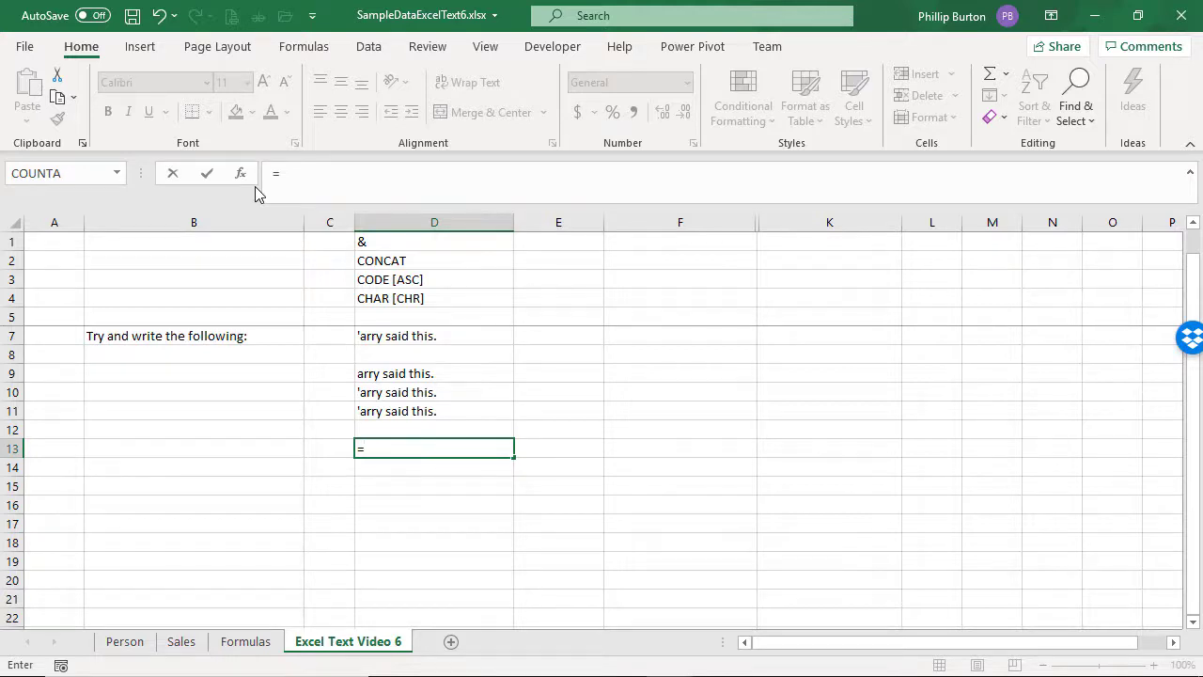
{"action": "type", "text": "\""}
{"action": "type", "text": "&\""}
{"action": "key", "text": "BackSpace"}
{"action": "type", "text": "\"\"ar"}
{"action": "key", "text": "BackSpace"}
{"action": "key", "text": "BackSpace"}
{"action": "key", "text": "BackSpace"}
{"action": "key", "text": "BackSpace"}
{"action": "type", "text": "arry said this\""}
{"action": "key", "text": "Return"}
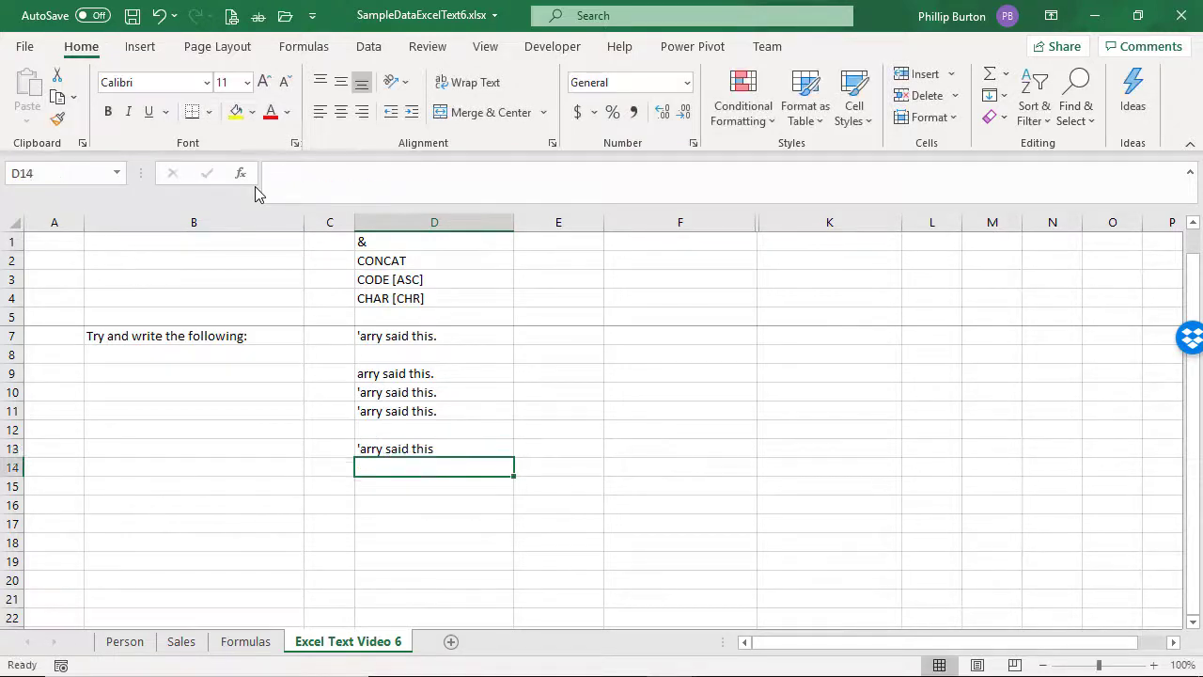
{"action": "key", "text": "Up"}
{"action": "key", "text": "Down"}
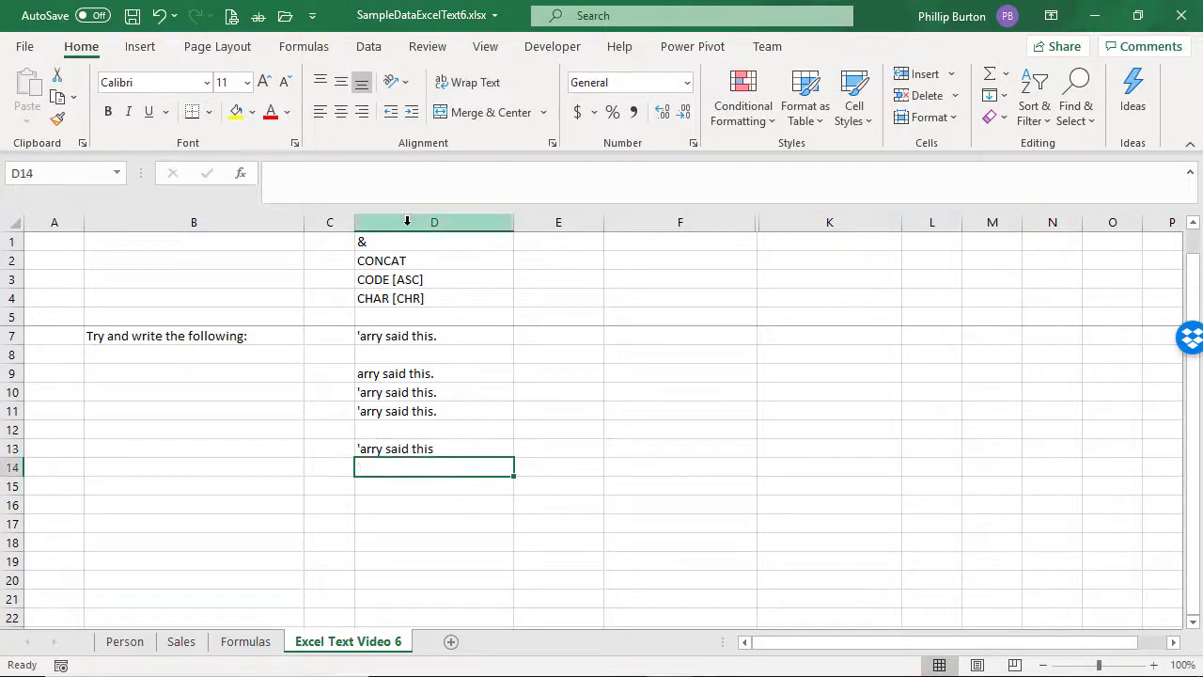
Step: Enter a CONCAT formula in cell D14 that joins "'" and "arry said this"
{"action": "left_click", "coordinate": [409, 259]}
{"action": "left_click", "coordinate": [430, 465]}
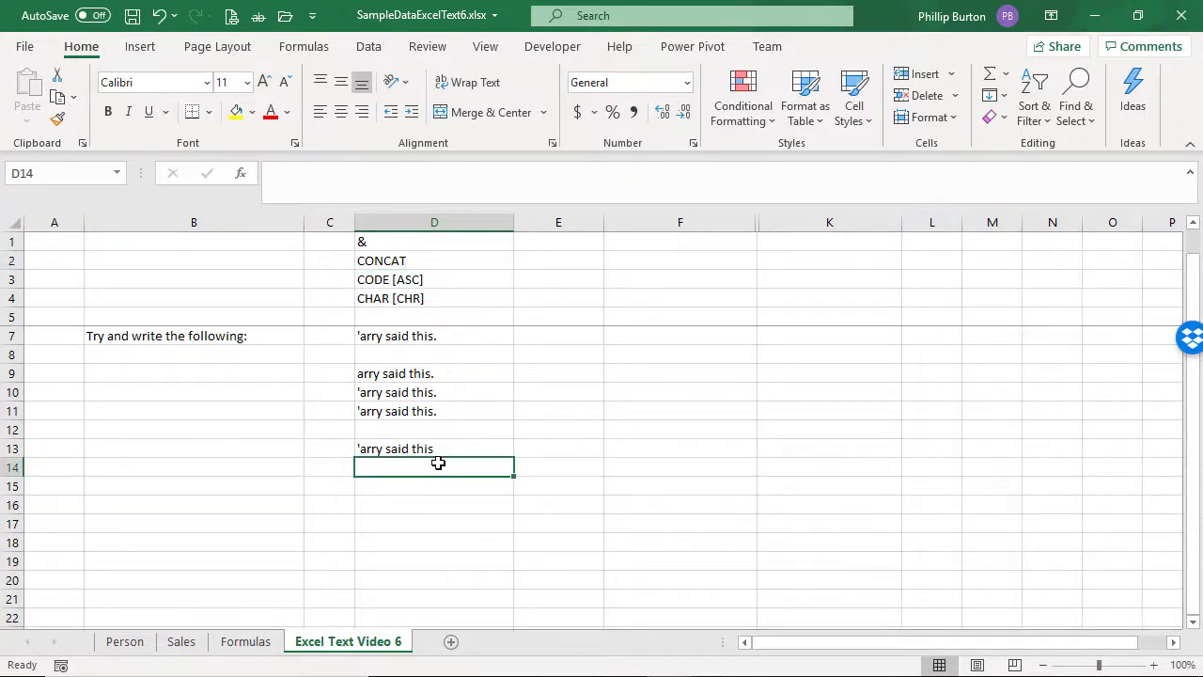
{"action": "type", "text": "=concat(\""}
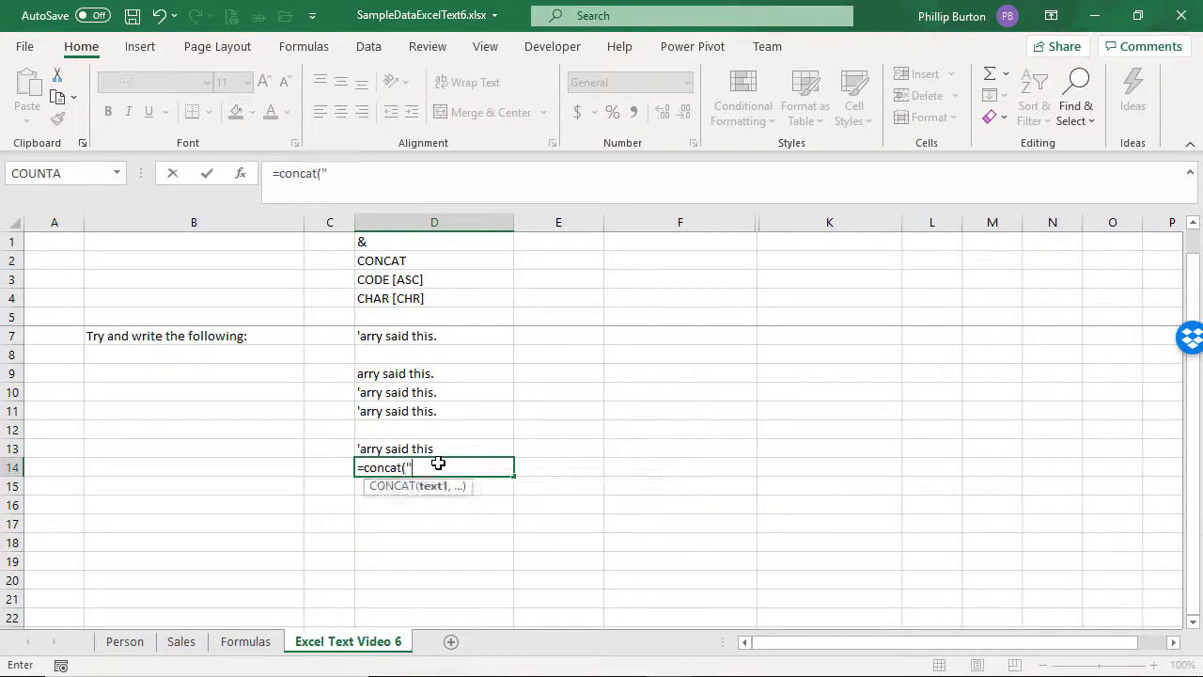
{"action": "type", "text": "\","}
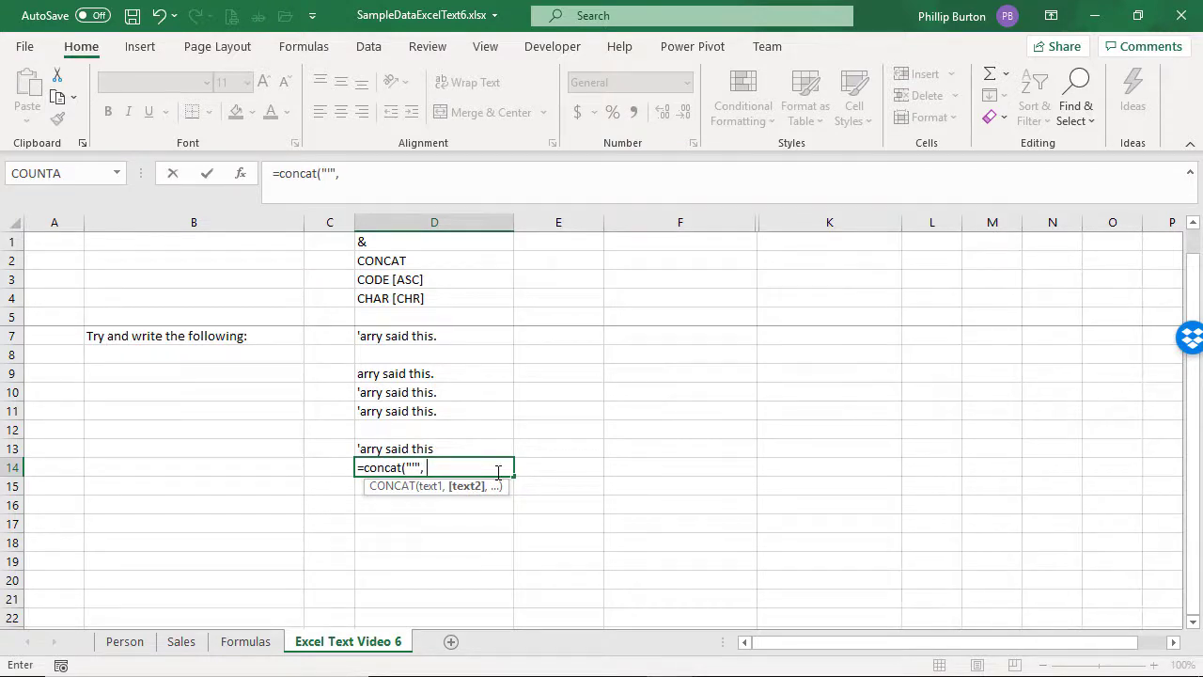
{"action": "type", "text": " \"arry said this\")"}
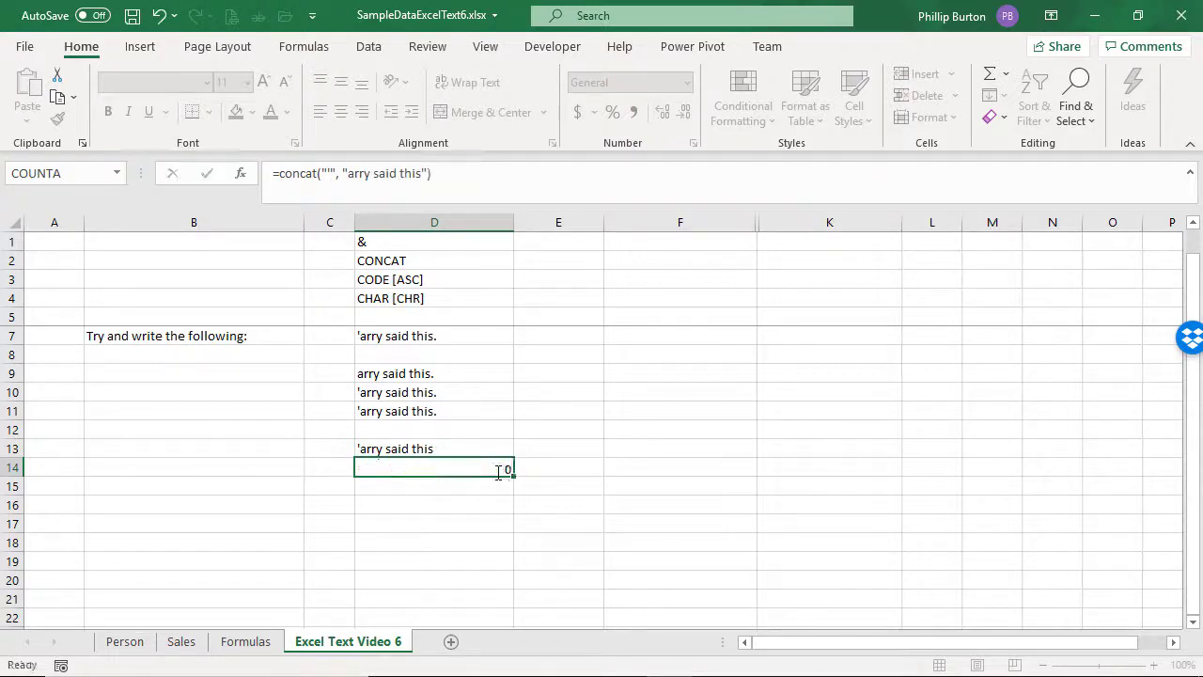
{"action": "key", "text": "Return"}
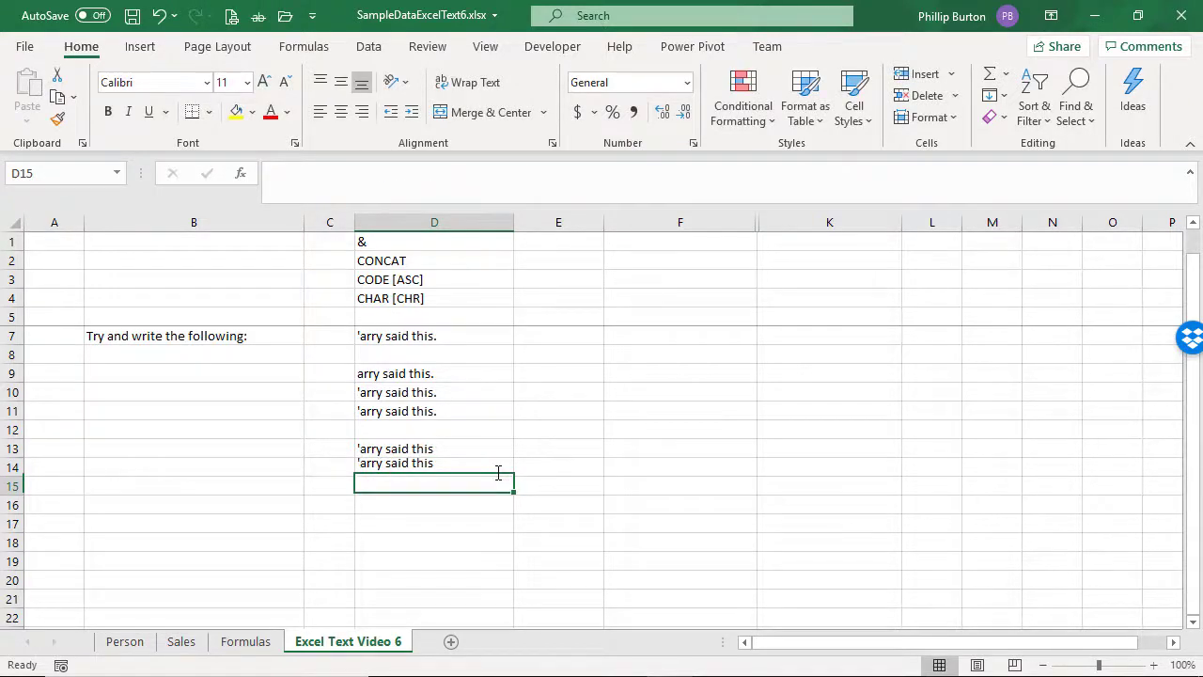